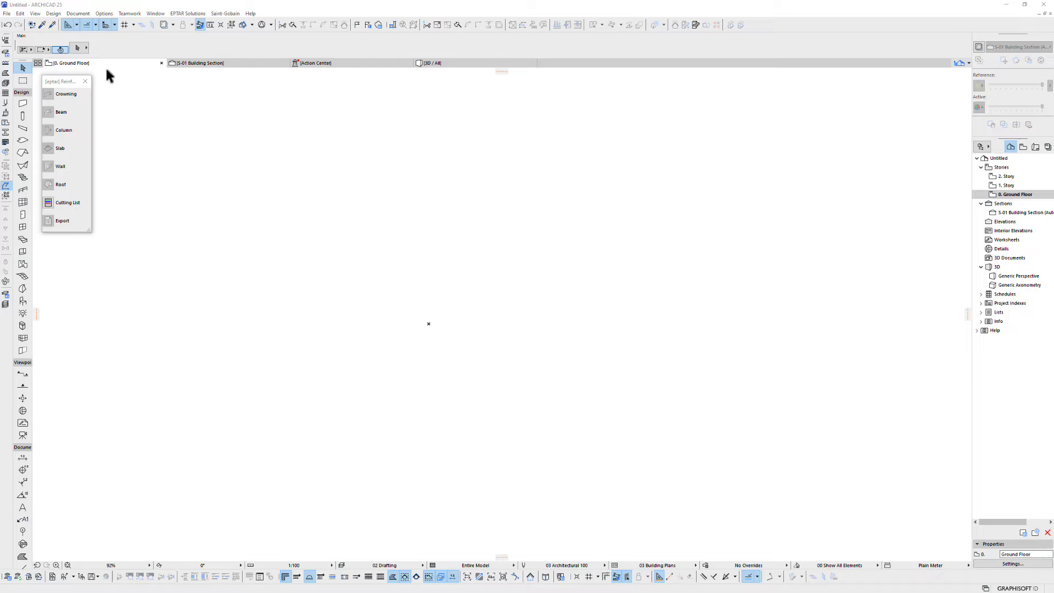
Place the rf_beam object from the Eptar Reinforcement Complex Elements library at the origin of the ground floor plan.
click(190, 13)
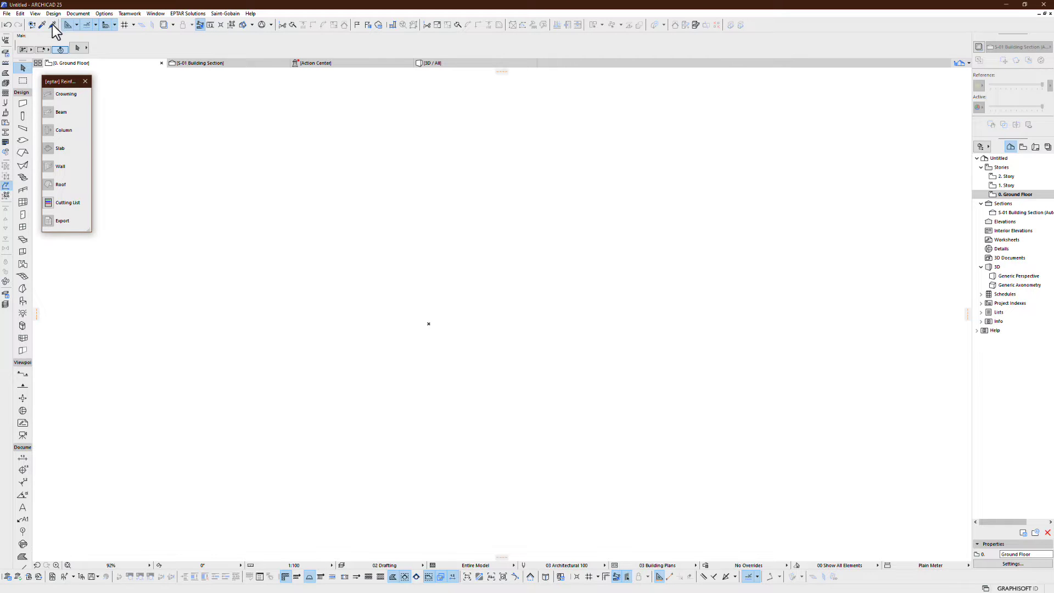
click(22, 302)
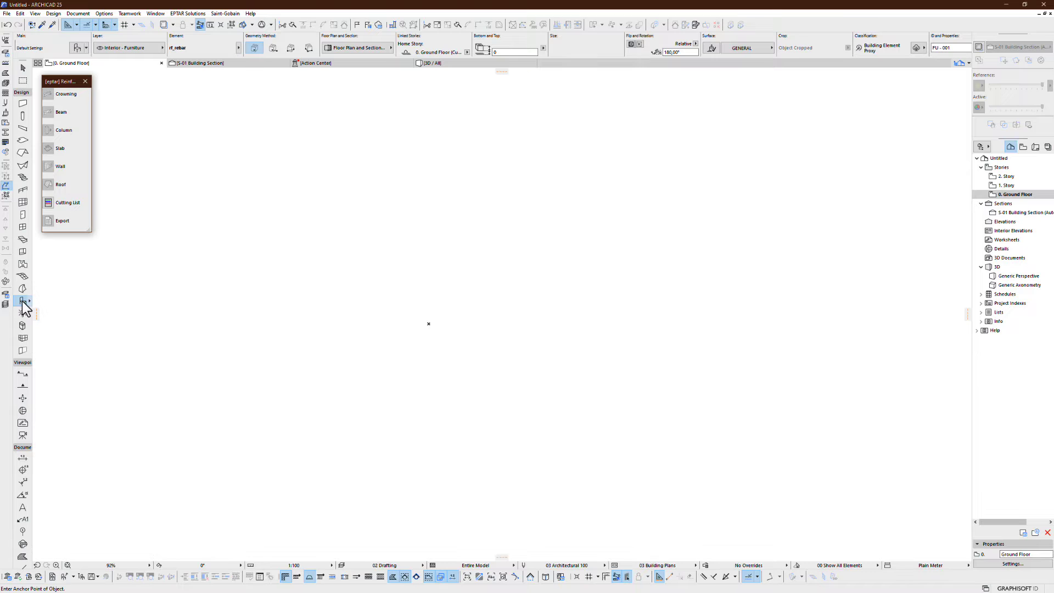
double_click(22, 301)
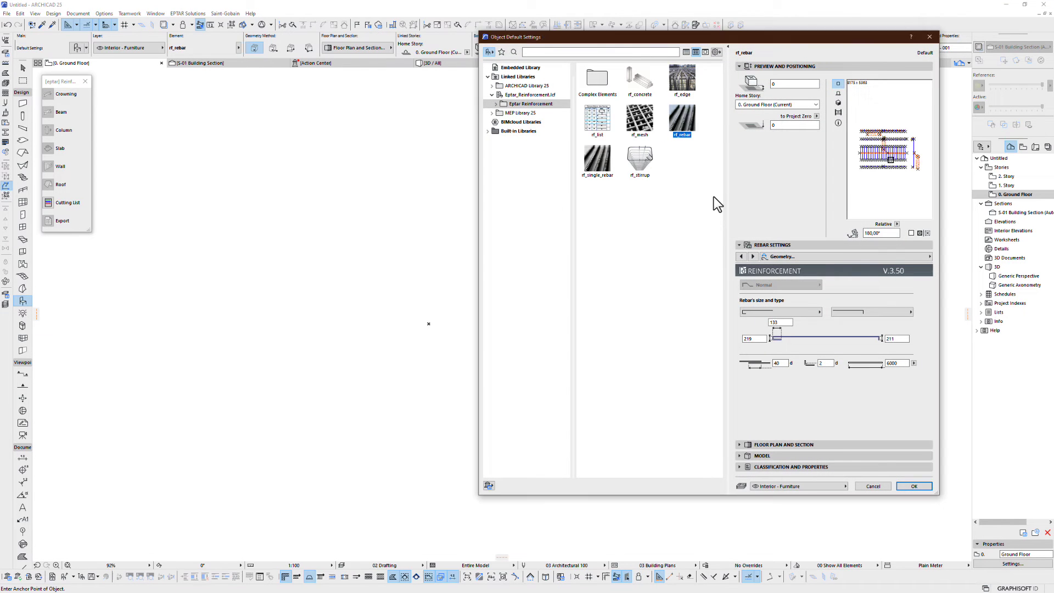
click(600, 85)
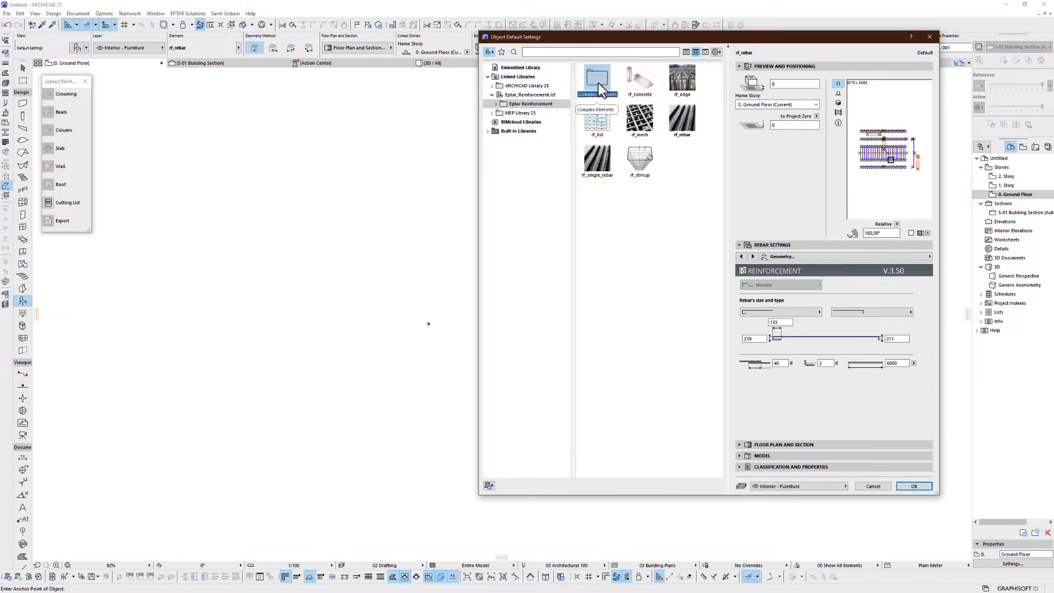
double_click(598, 84)
click(602, 88)
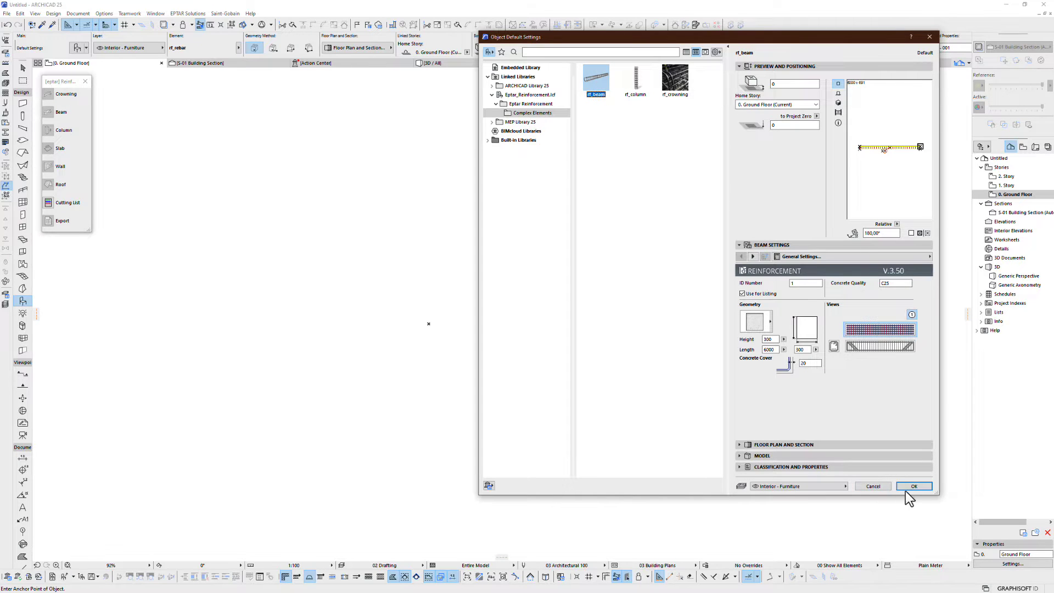
click(906, 487)
click(428, 326)
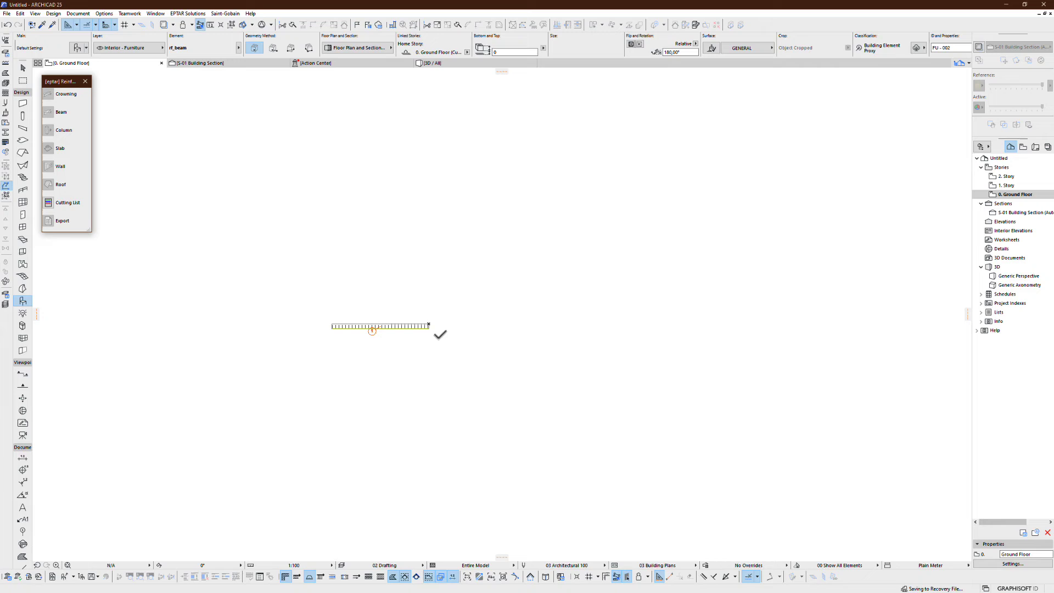
Inspect the placed beam's stirrups and longitudinal bars in 3D and return to the ground floor plan.
key(F3)
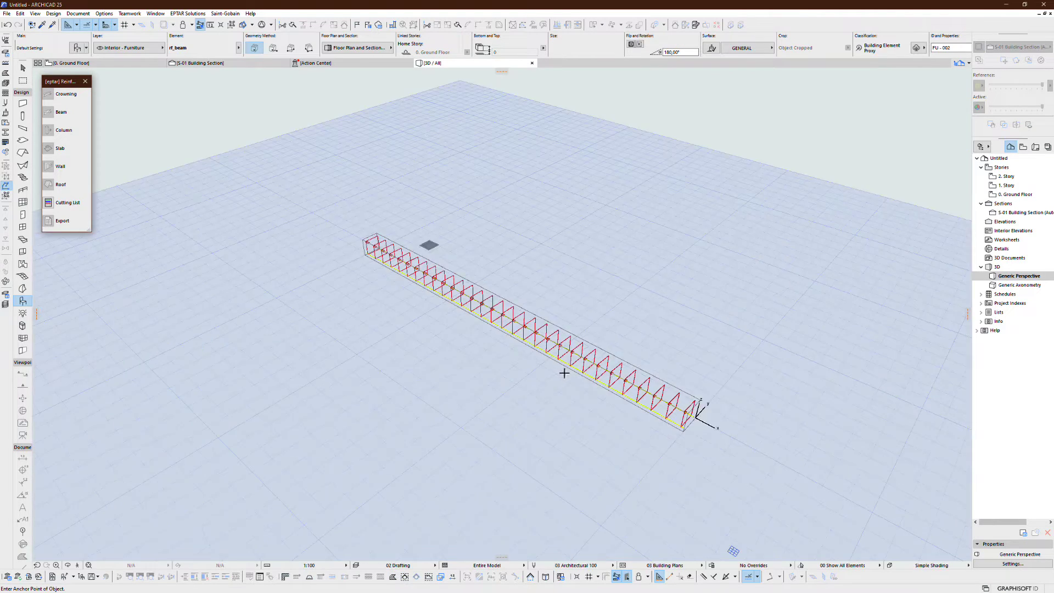
shift+middle_drag(621, 376, 616, 319)
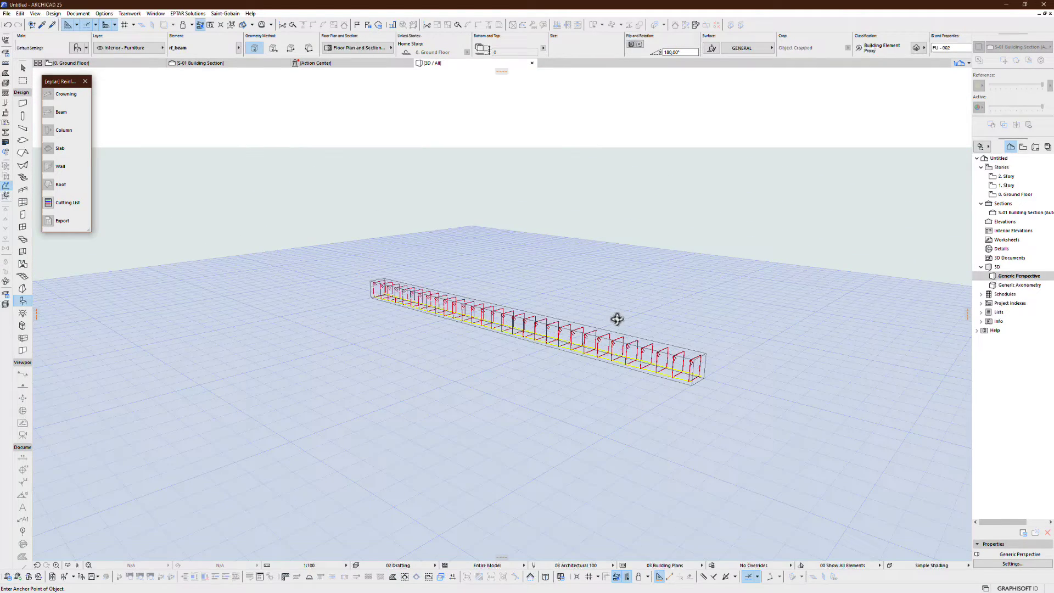
scroll(663, 360, up, 4)
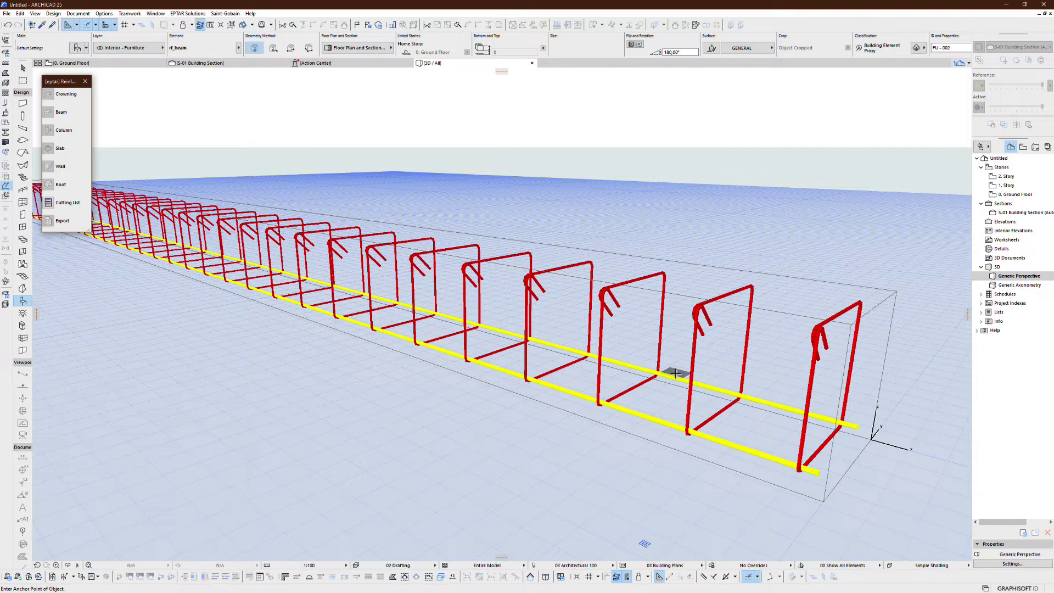
scroll(675, 374, down, 5)
key(F2)
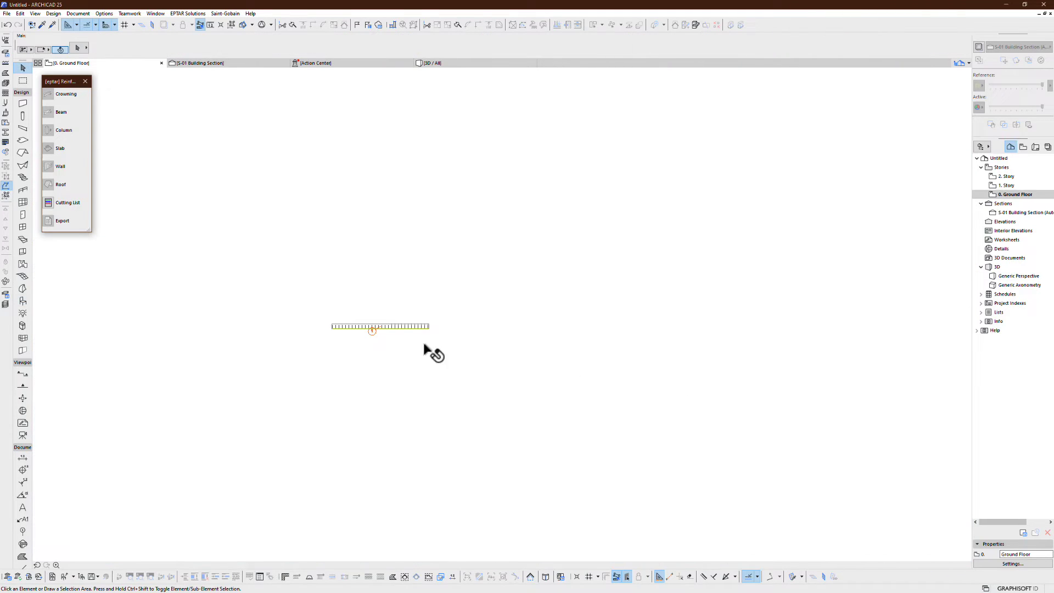
Enable the side view and the cross-section view in the placed beam's general settings, keeping the rectangular geometry.
scroll(377, 328, up, 5)
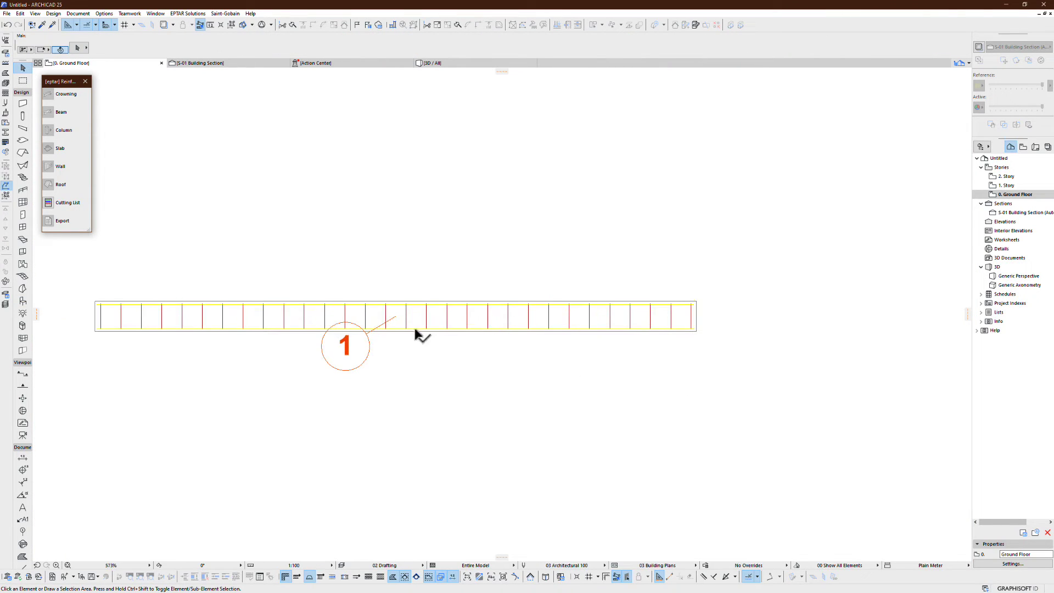
click(696, 330)
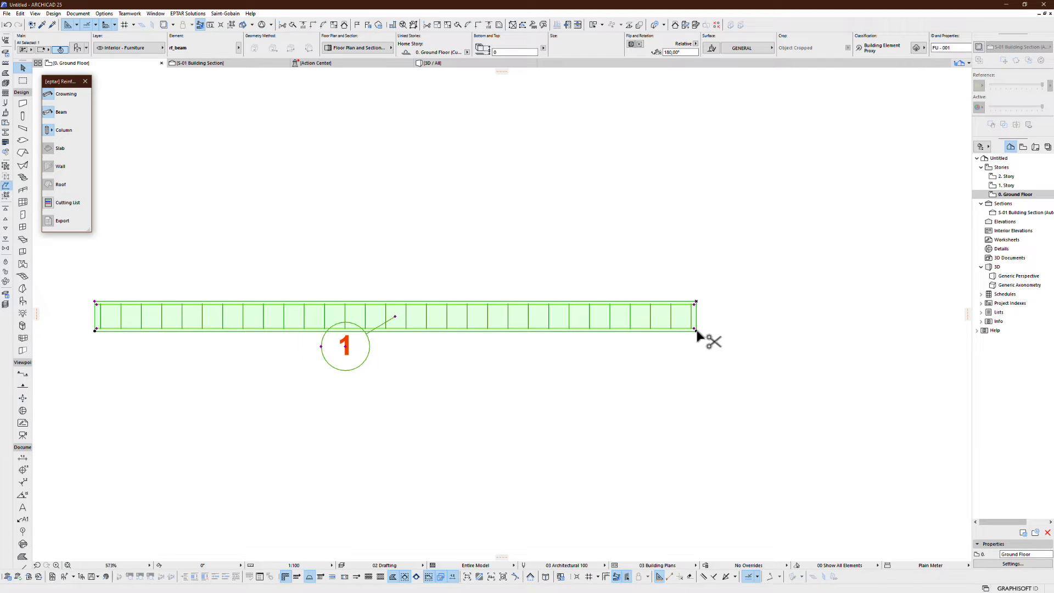
key(ctrl+t)
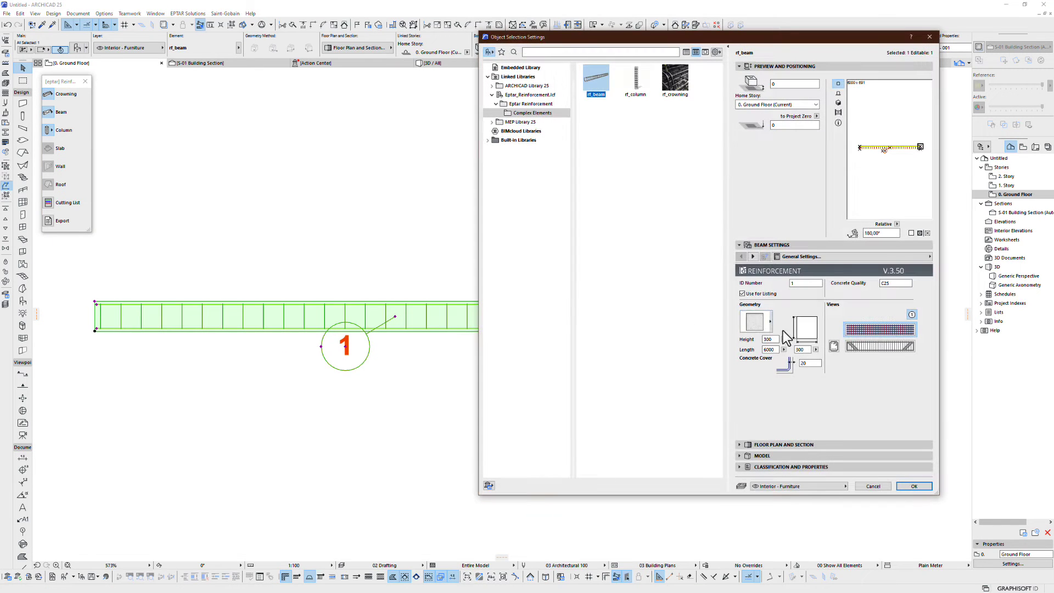
click(757, 320)
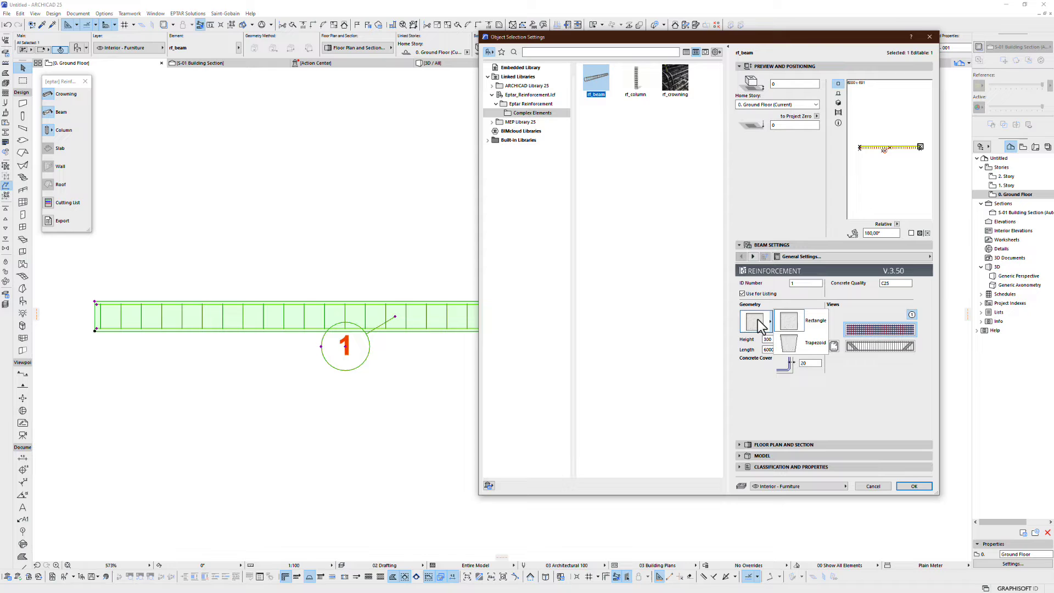
click(757, 320)
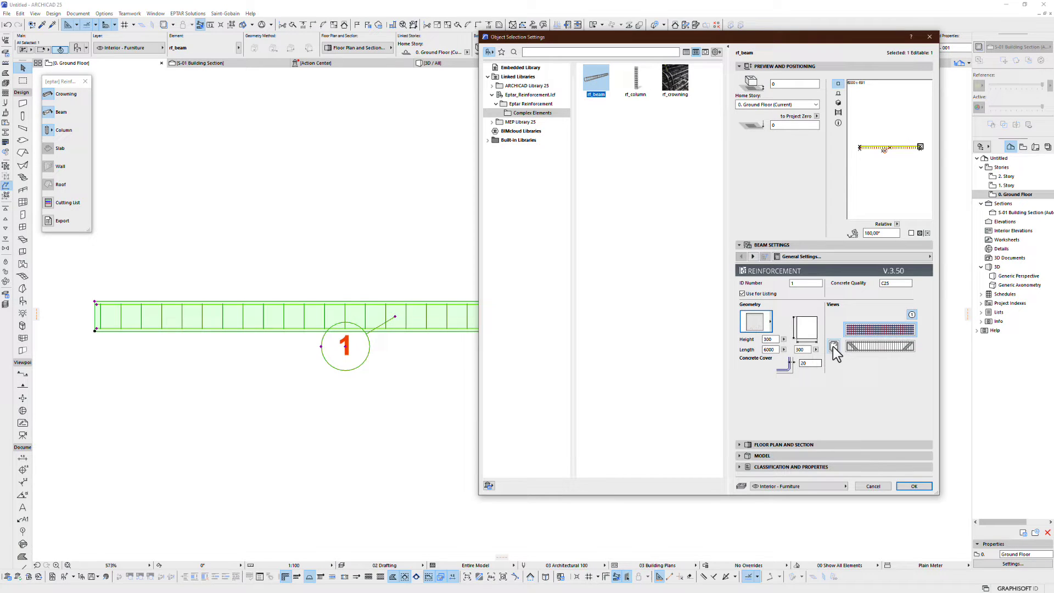
click(857, 349)
click(835, 348)
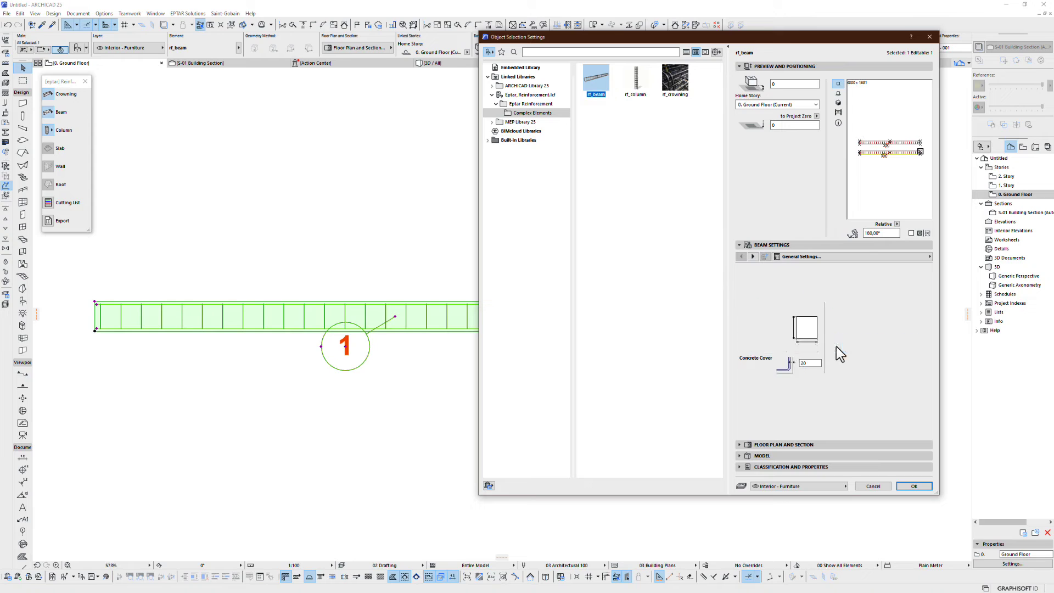
click(853, 344)
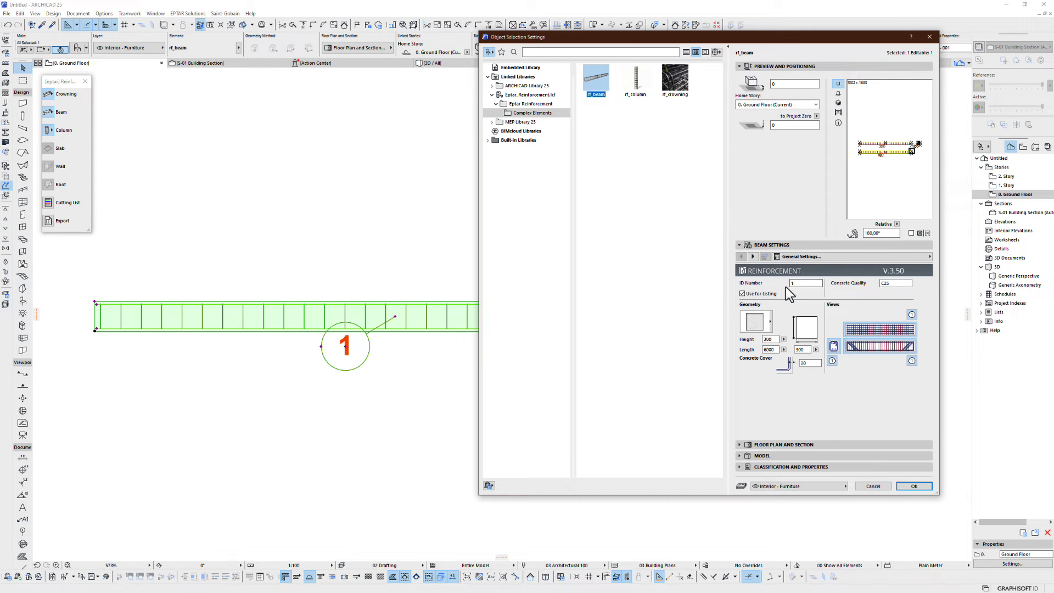
Set the beam's number of stirrup groups to 3 in the stirrup settings.
click(753, 257)
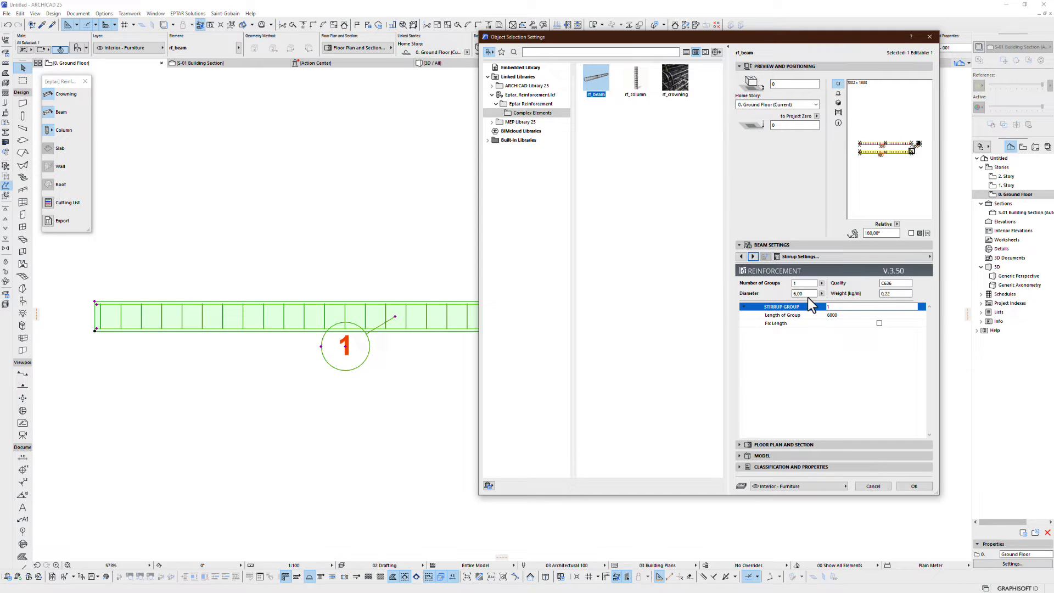
click(849, 314)
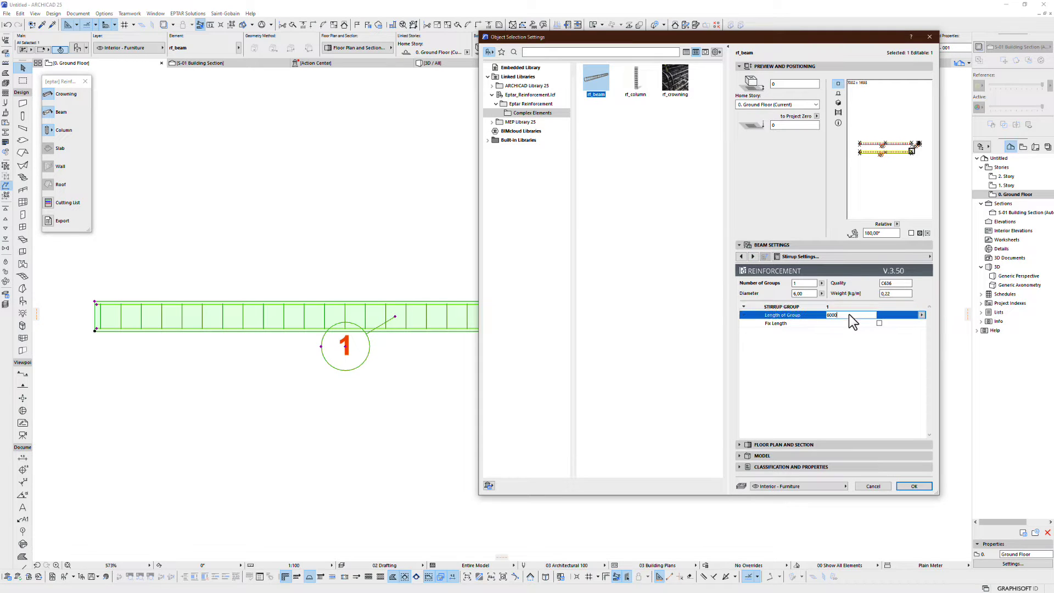
click(847, 322)
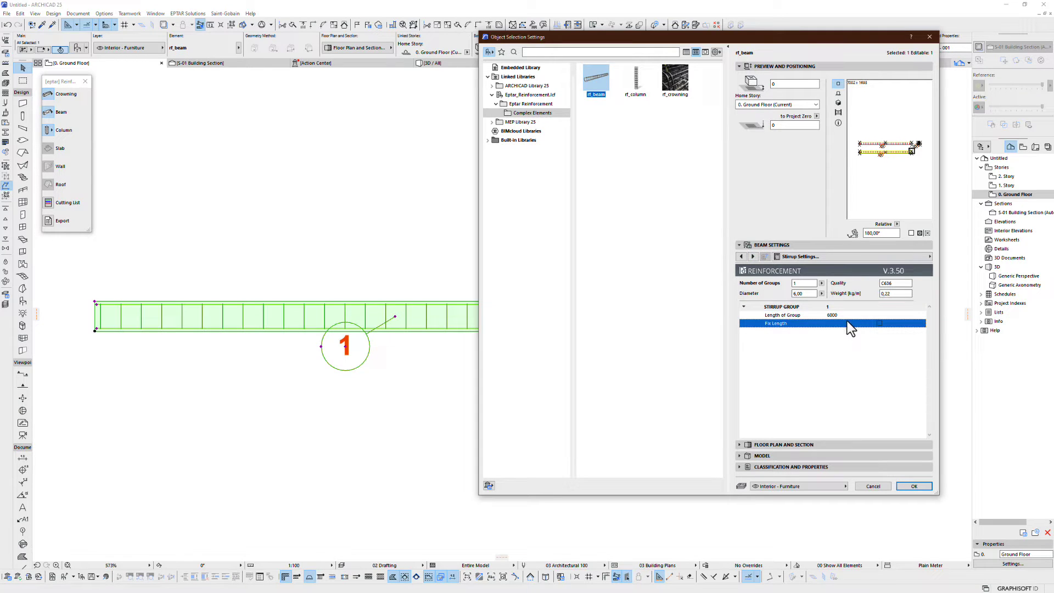
click(822, 283)
click(835, 283)
key(Return)
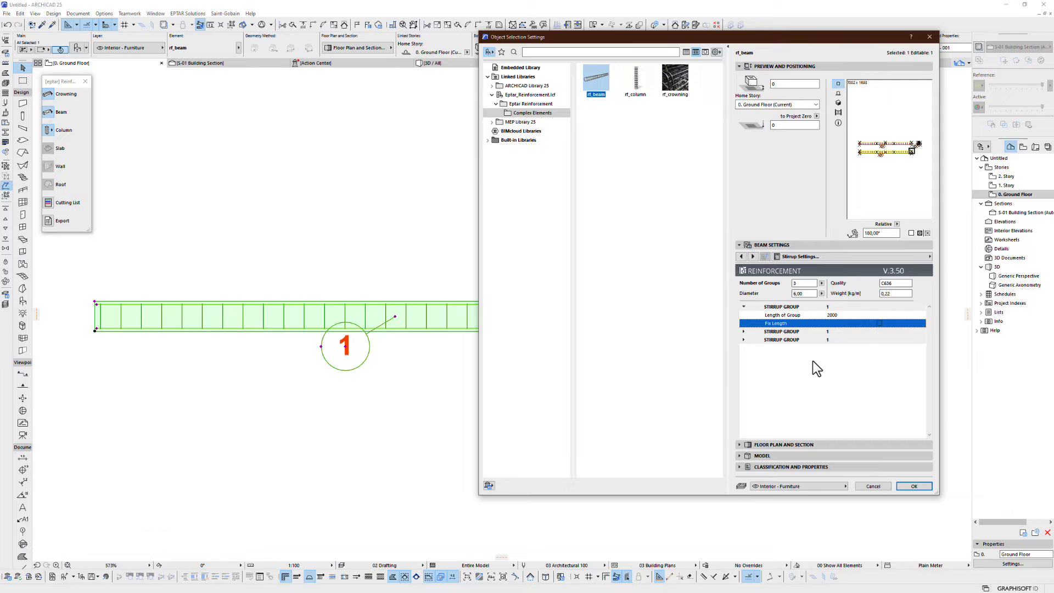
Number the second stirrup group 2 and the third one 3, and apply the beam settings.
click(826, 332)
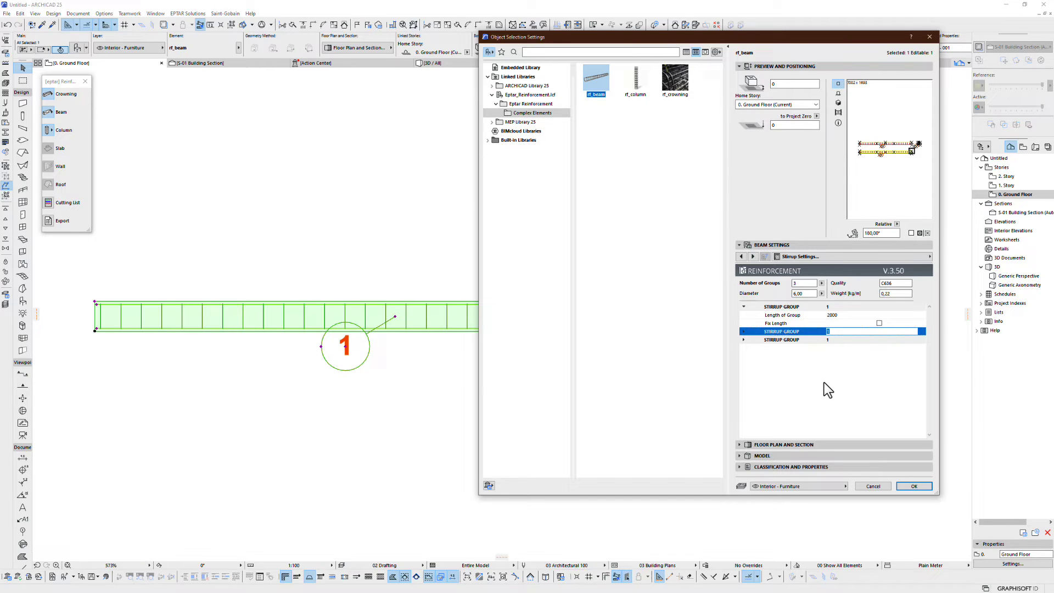
text(2)
key(Return)
click(743, 340)
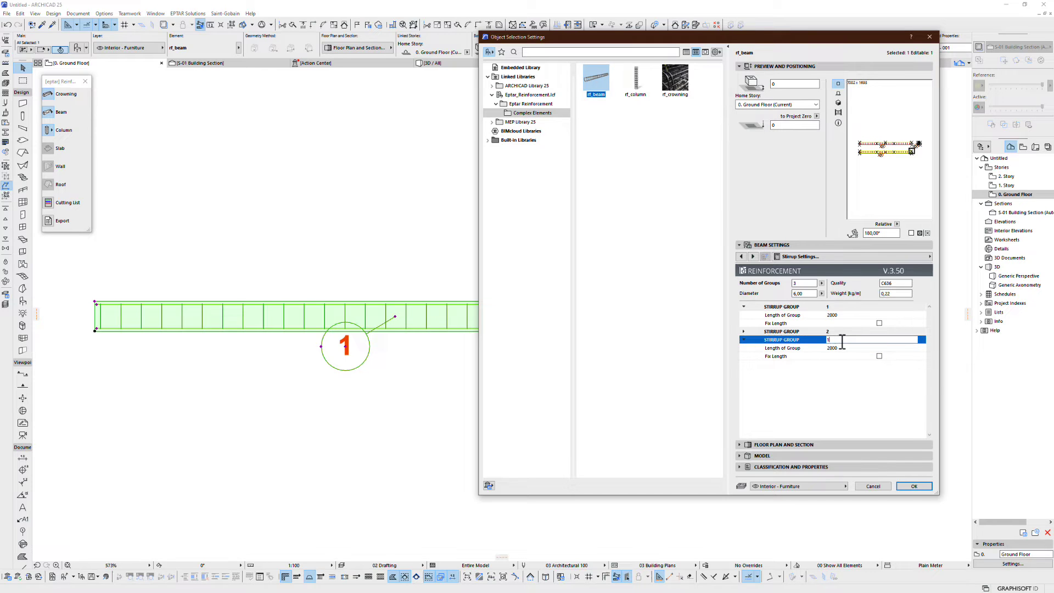
text(3)
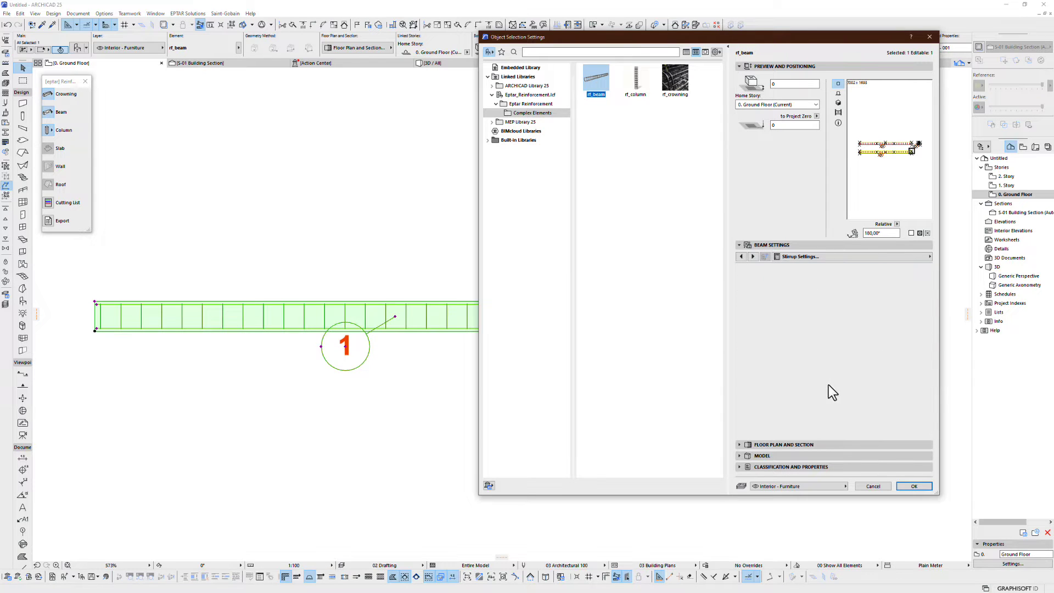
click(914, 487)
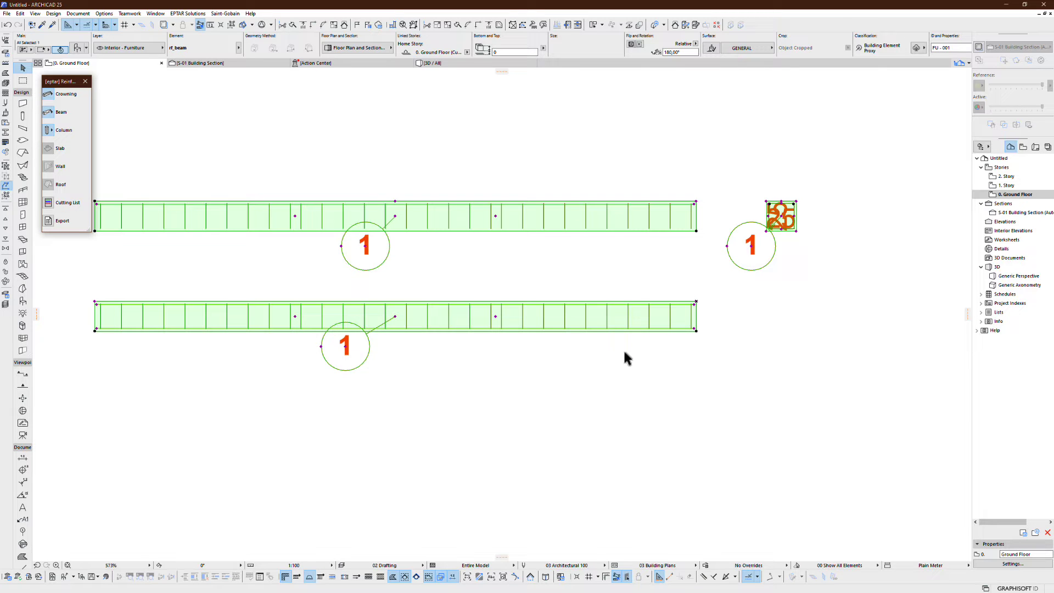
Try moving the upper-right bar inward in the beam's cross-section view and undo the stretch.
scroll(789, 213, up, 4)
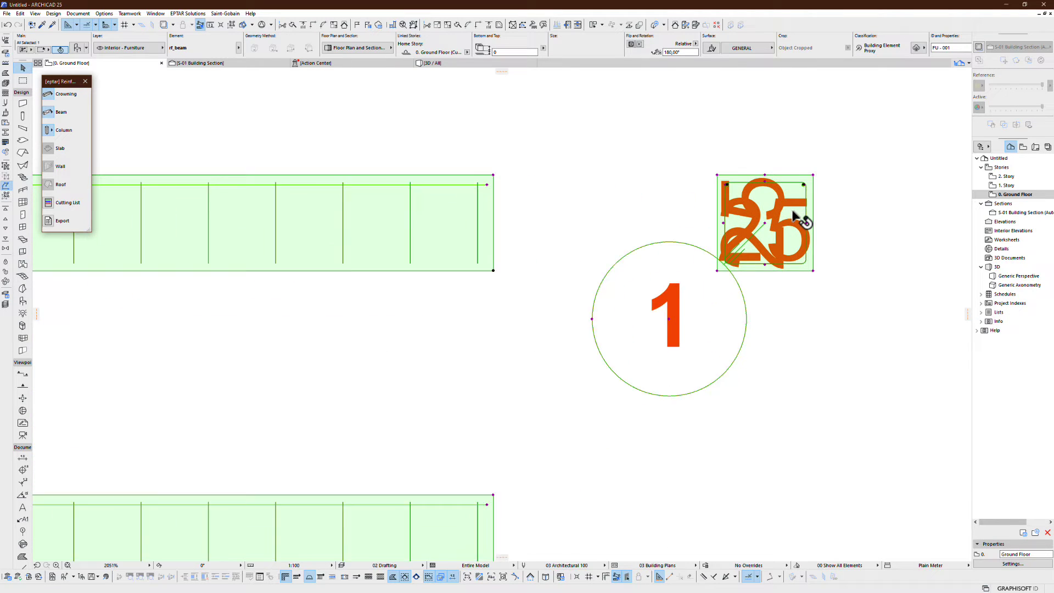
scroll(805, 186, up, 1)
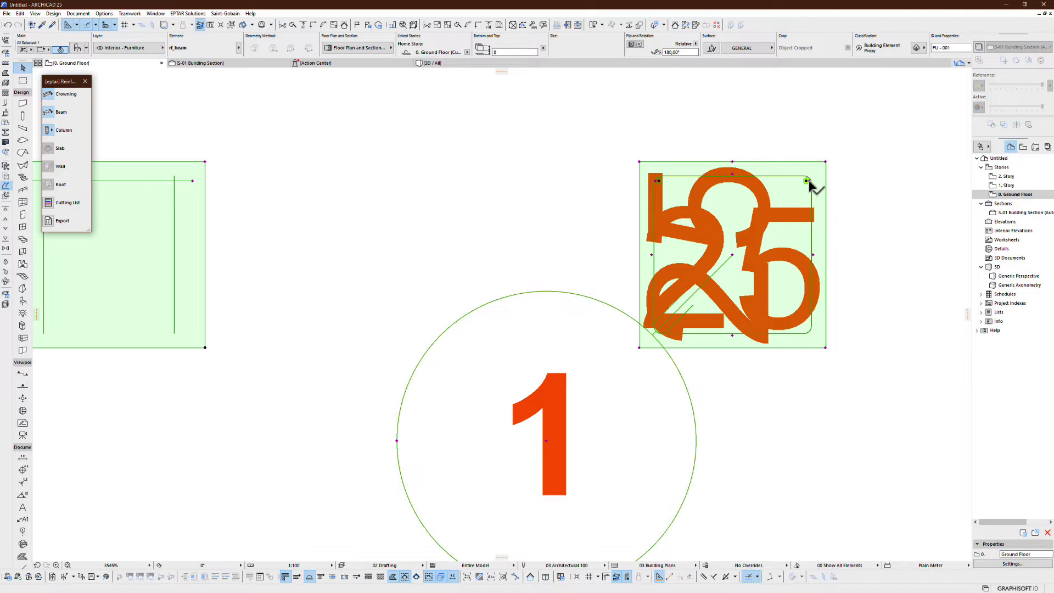
click(807, 181)
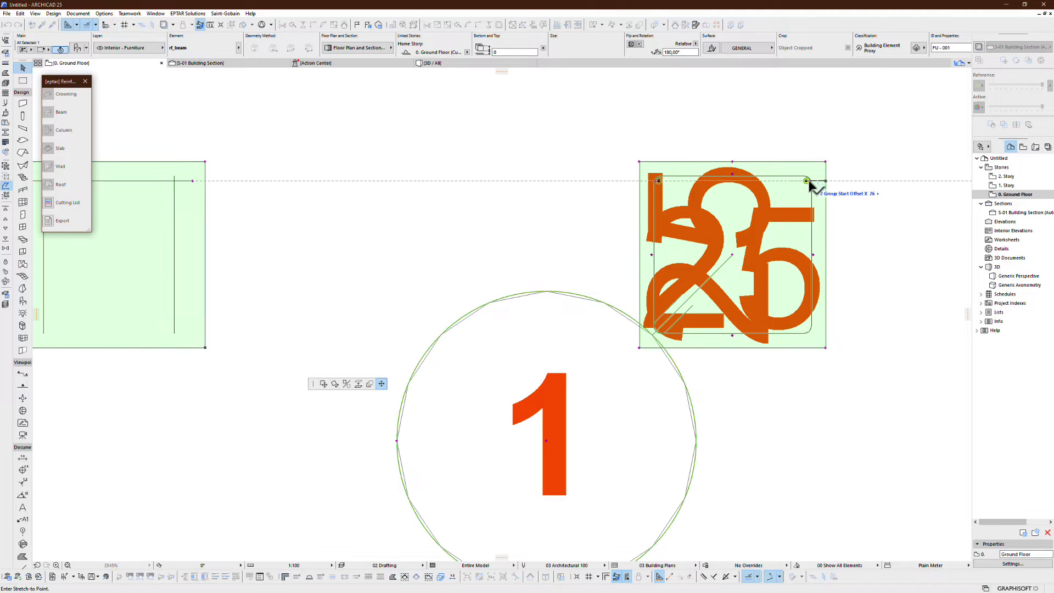
click(793, 243)
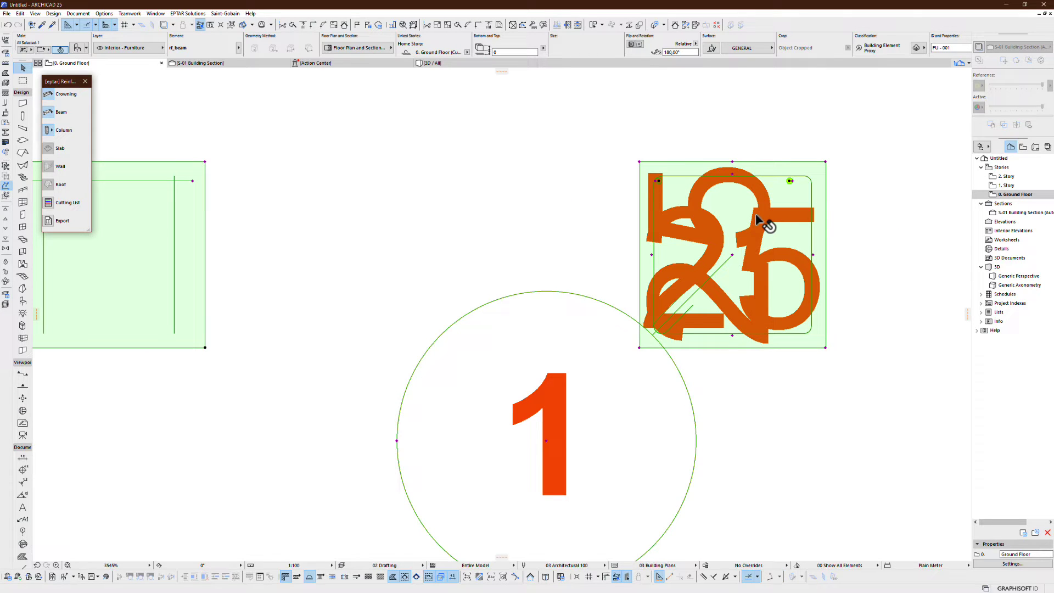
key(ctrl+z)
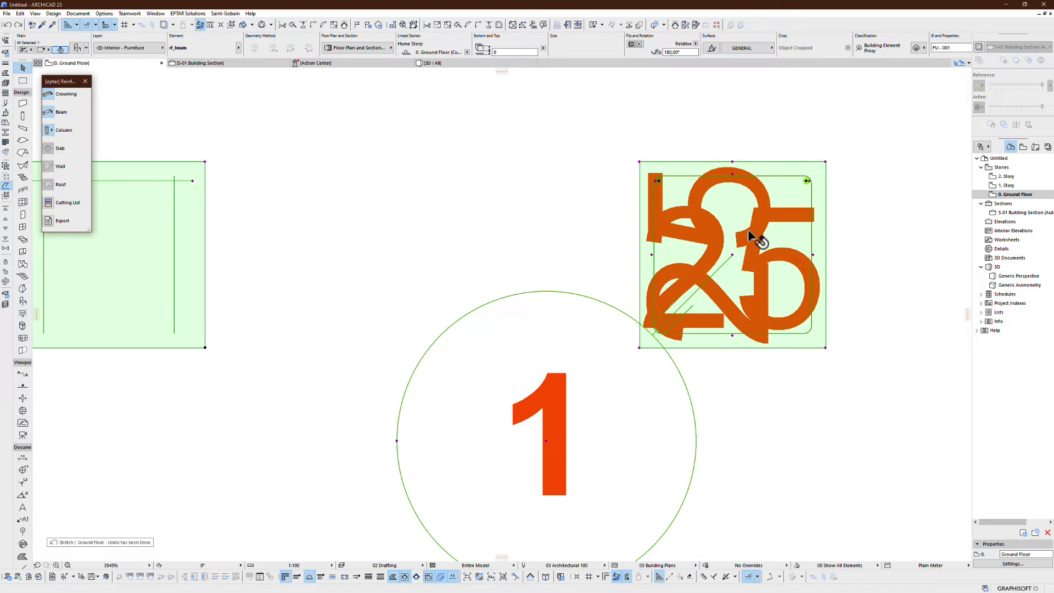
Shorten the length of stirrup group 2 in the beam's stirrup settings and apply the change.
double_click(752, 236)
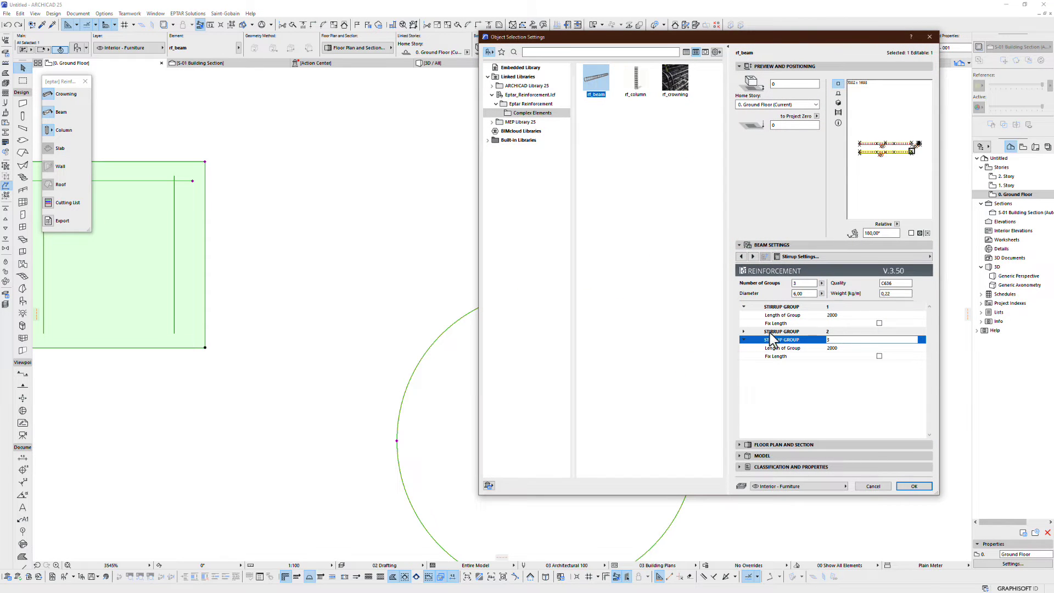
click(743, 332)
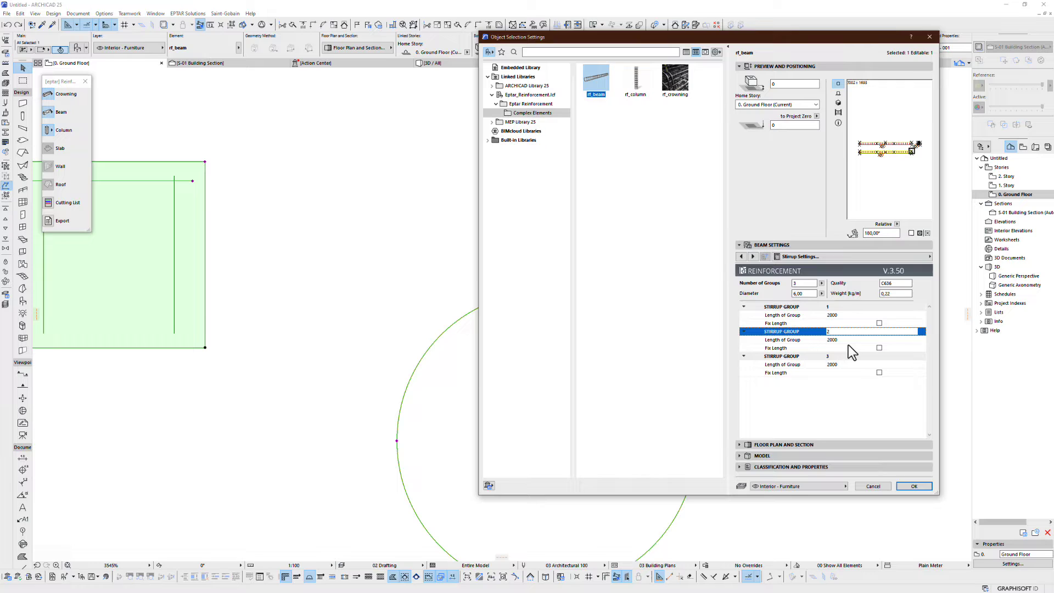
key(Return)
Stretch stirrup group 2 to a length of about 2245 mm with its boundary hotspot in the beam's lower view.
scroll(283, 360, down, 7)
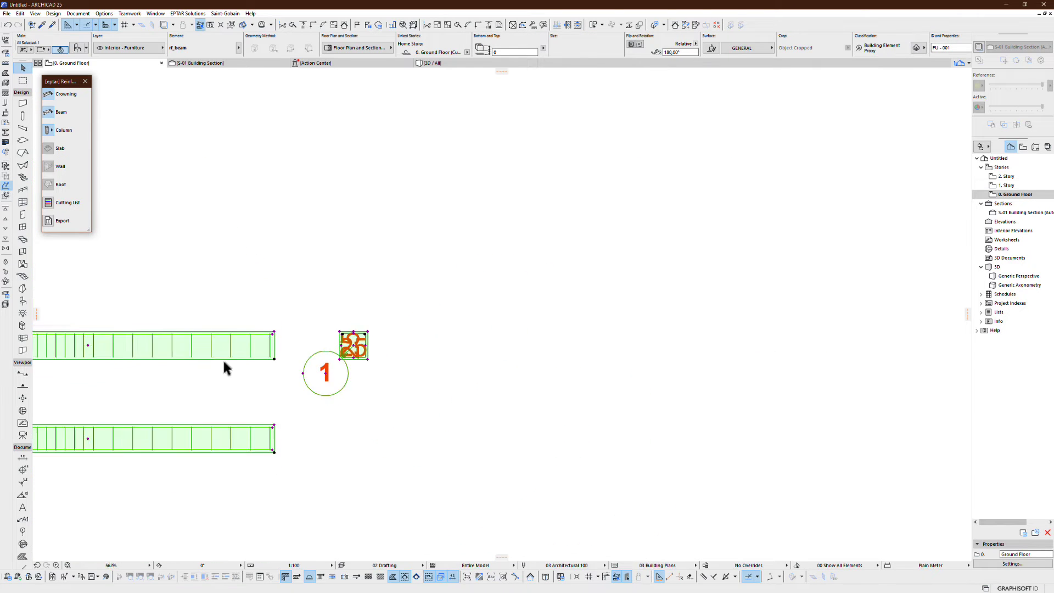
middle_drag(259, 362, 588, 317)
scroll(332, 383, up, 2)
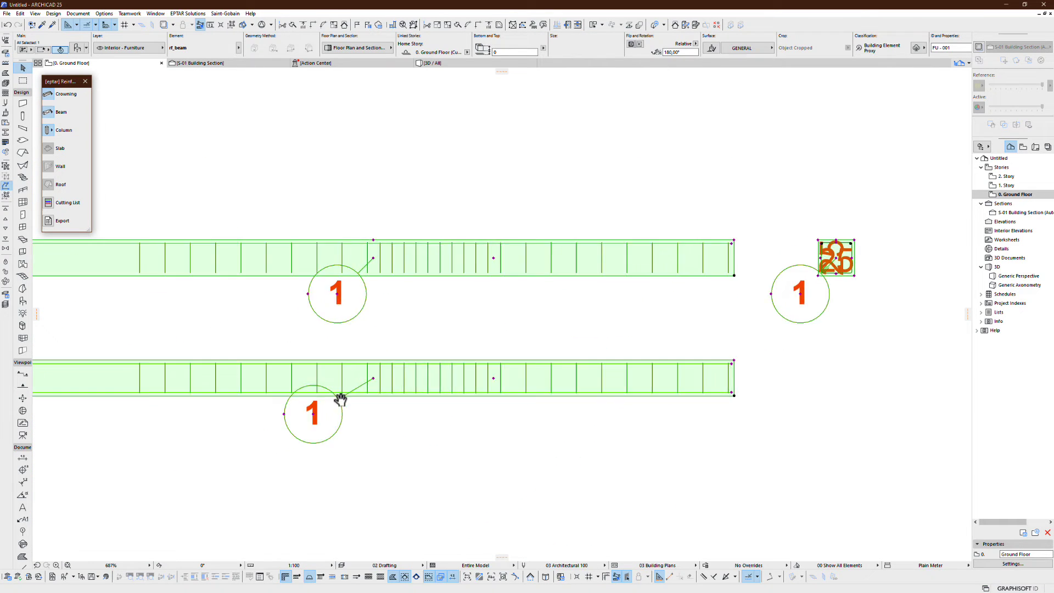
click(445, 375)
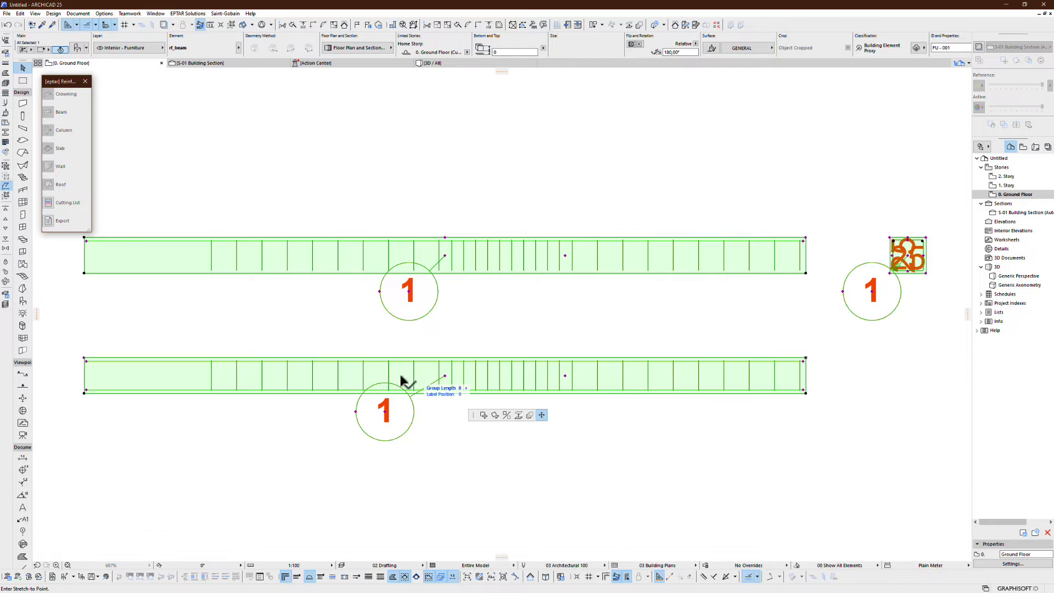
click(396, 375)
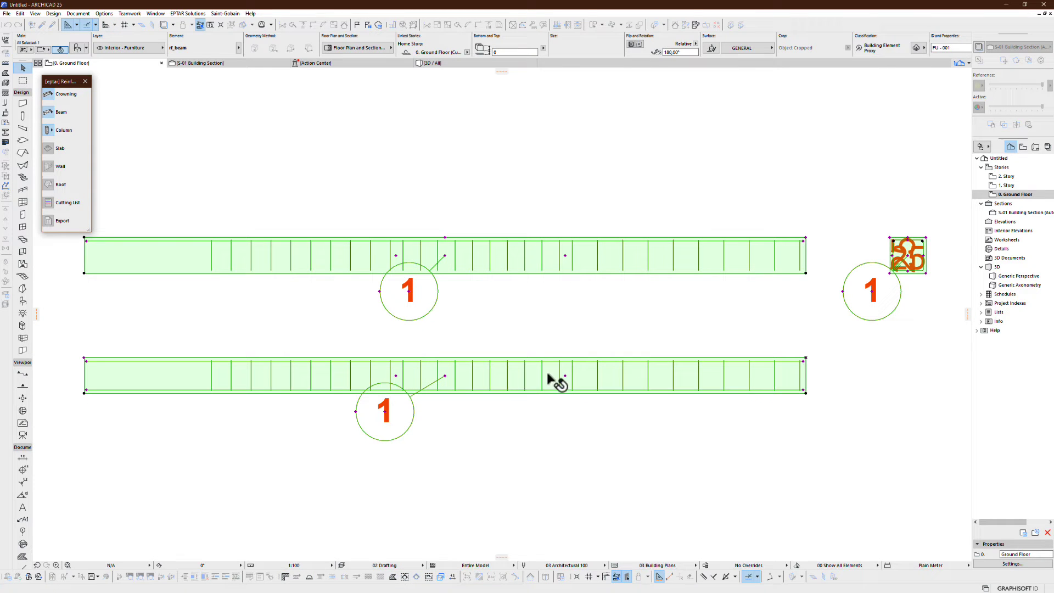
click(395, 375)
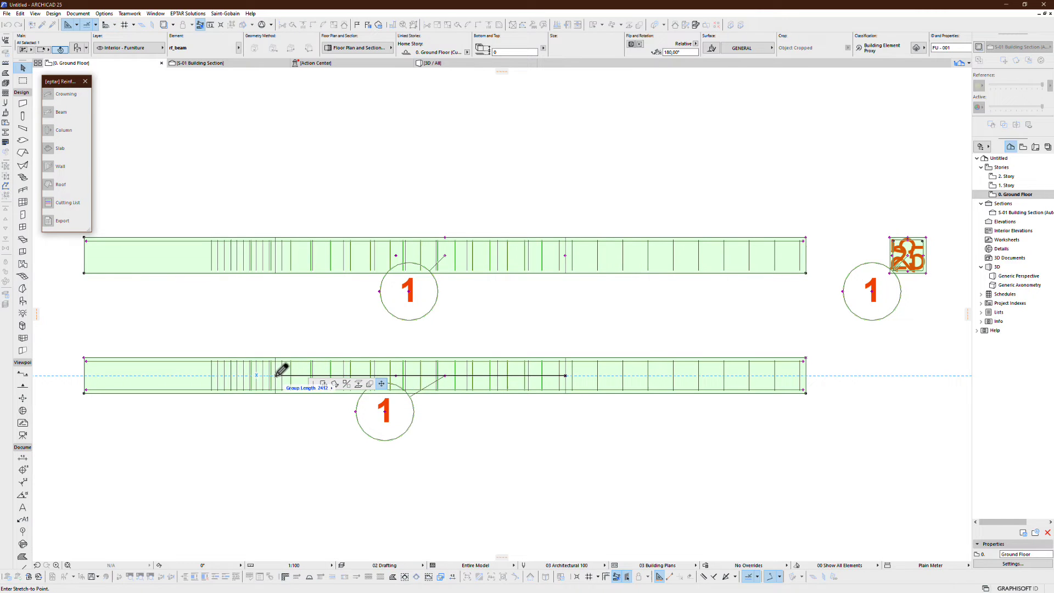
click(295, 375)
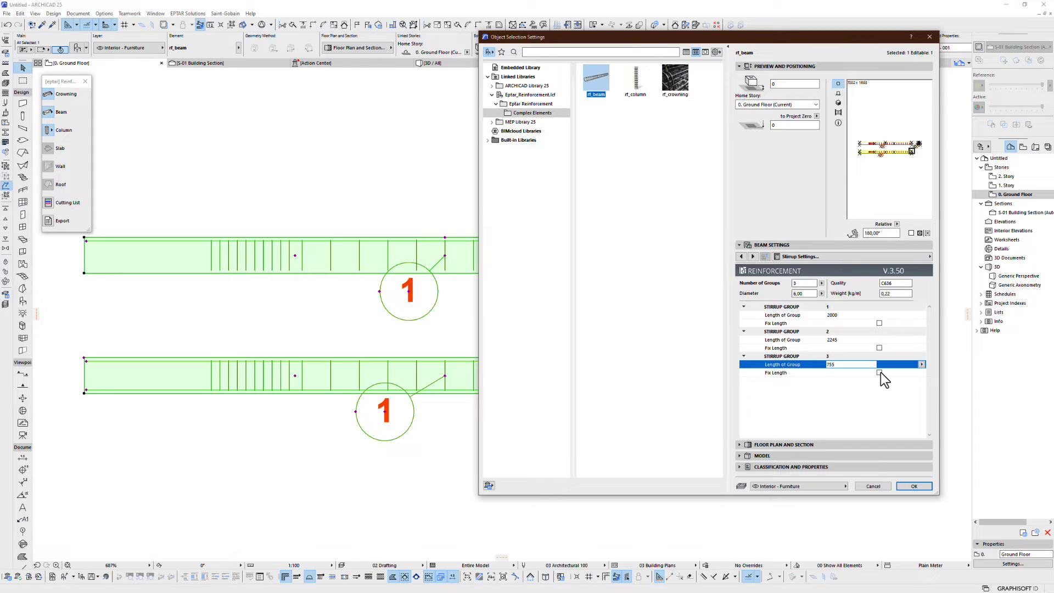
Lengthen stirrup group 3 in the stirrup settings and adjust the group hotspots to lengths of about 1313, 3369 and 1319 mm.
text(3000)
key(Return)
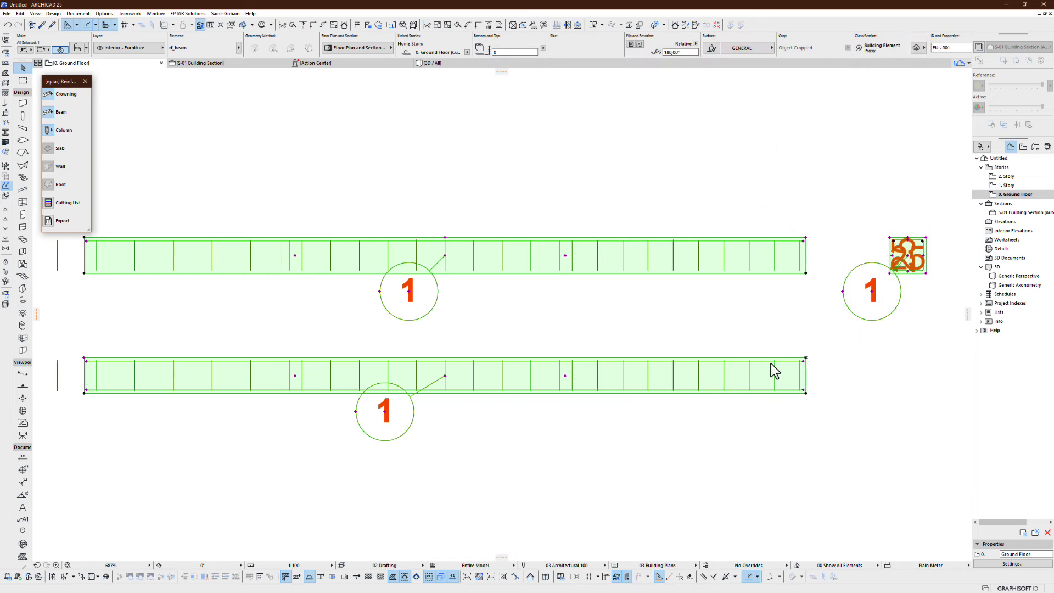
scroll(356, 337, down, 3)
middle_drag(275, 333, 463, 314)
scroll(512, 343, up, 2)
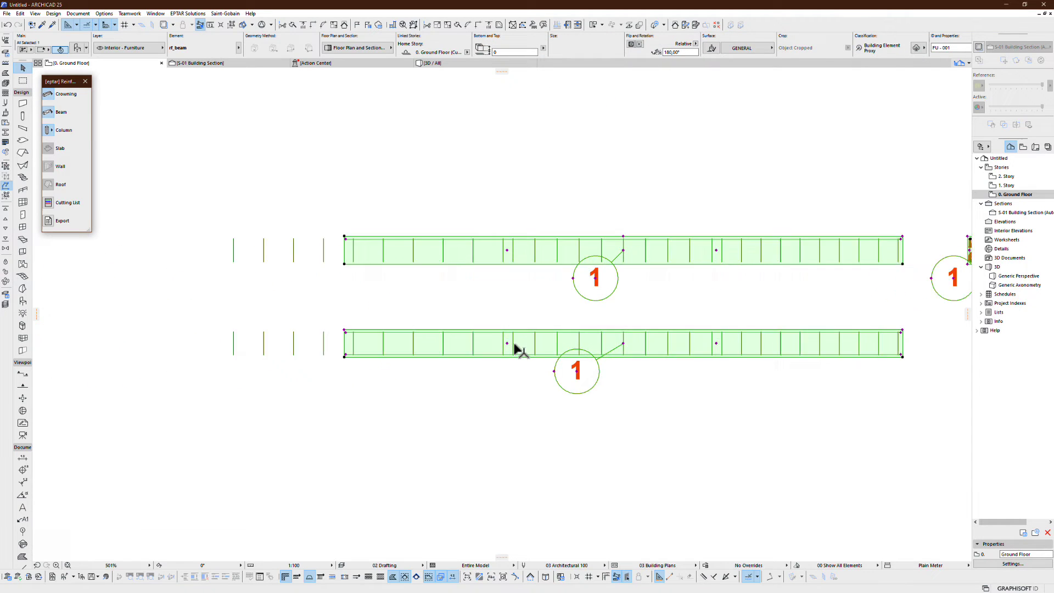
click(506, 343)
scroll(578, 298, down, 1)
Show the selected beam in 3D perspective to examine its stirrup spacing and open the beam's settings.
key(F5)
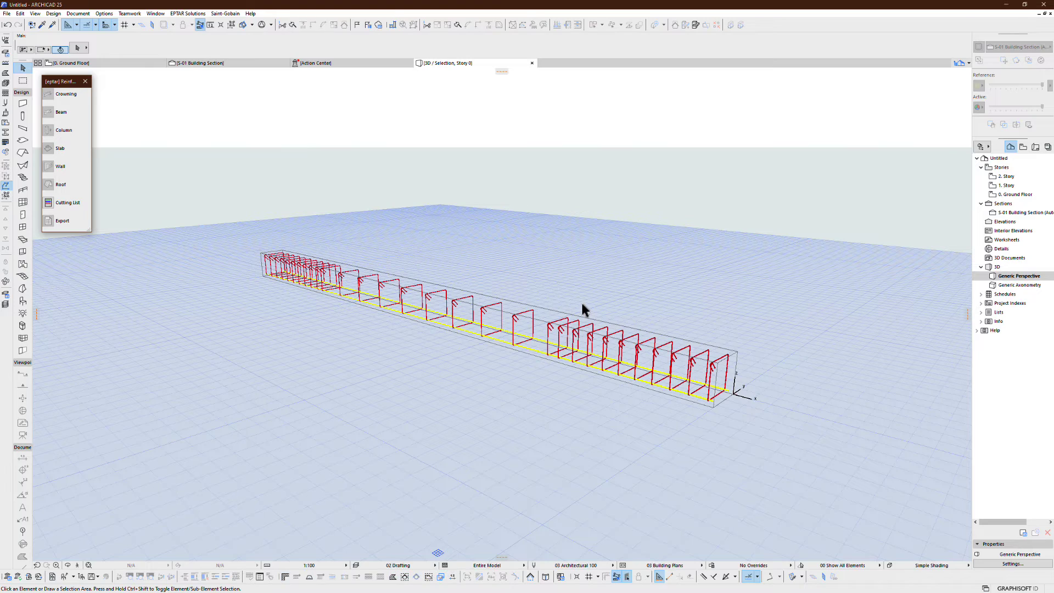
shift+middle_drag(582, 306, 611, 345)
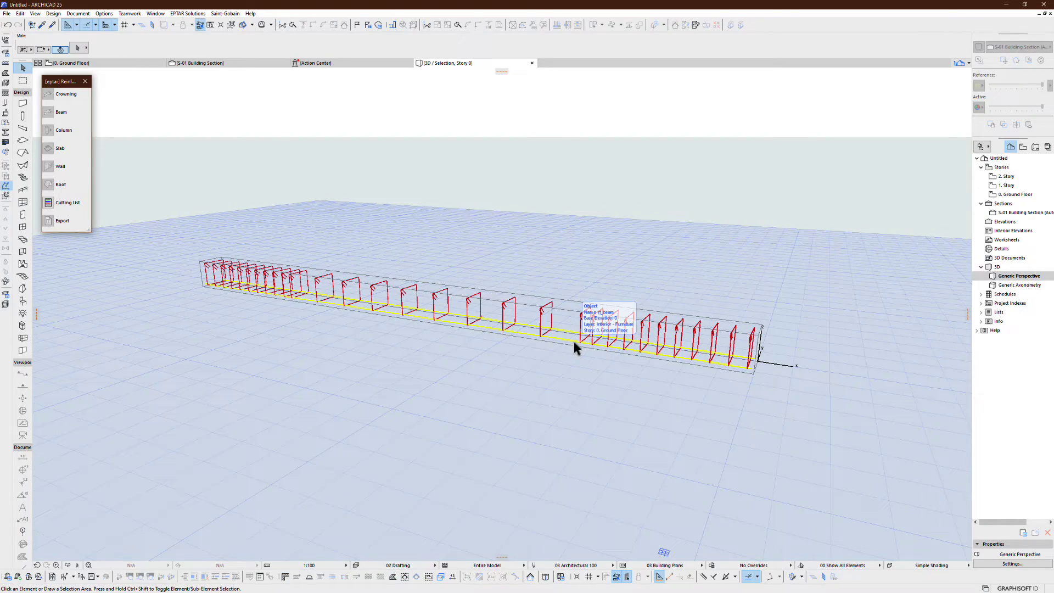
click(752, 372)
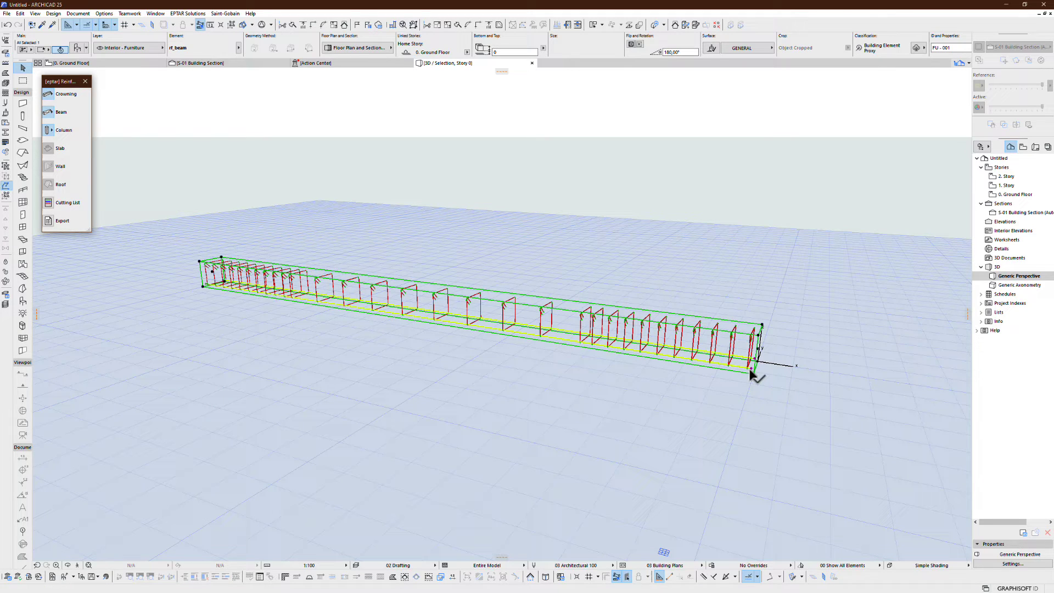
double_click(750, 371)
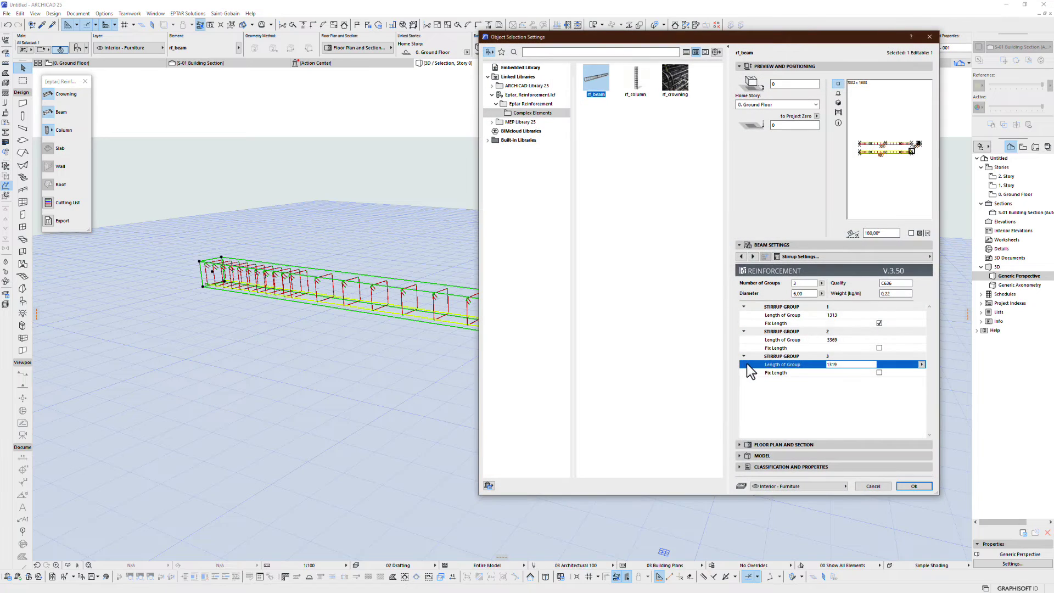
Review the bend dimension choices in the stirrup geometry settings and the available stirrup placement methods.
click(753, 256)
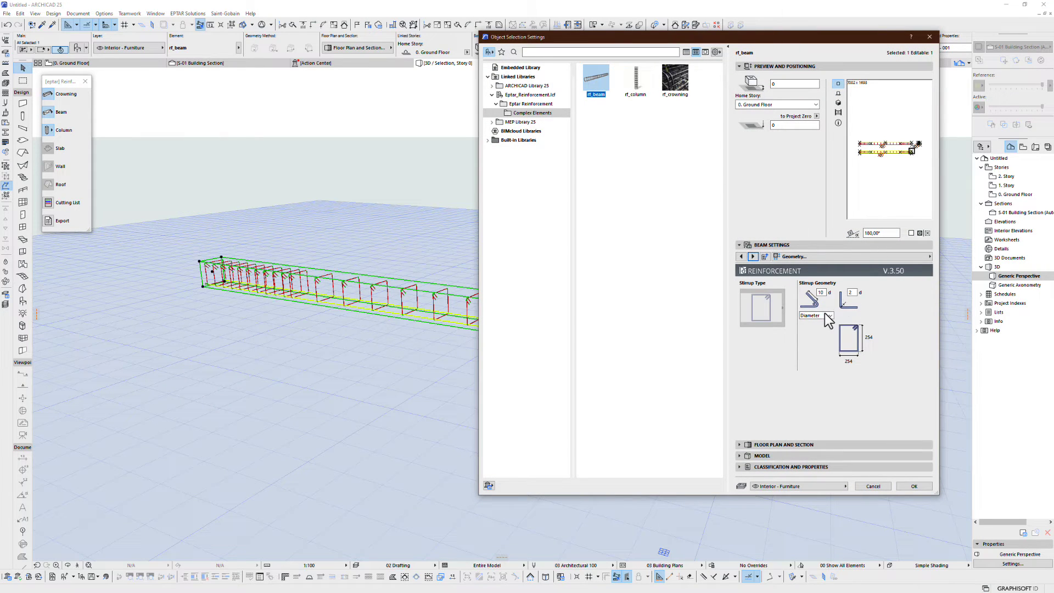
click(825, 316)
click(824, 322)
click(753, 256)
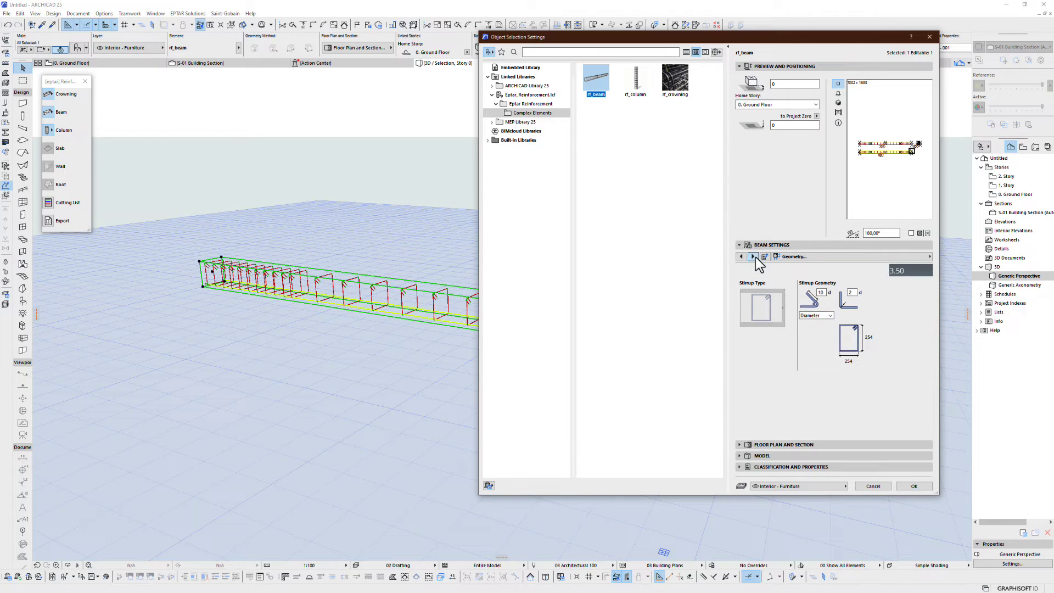
click(826, 290)
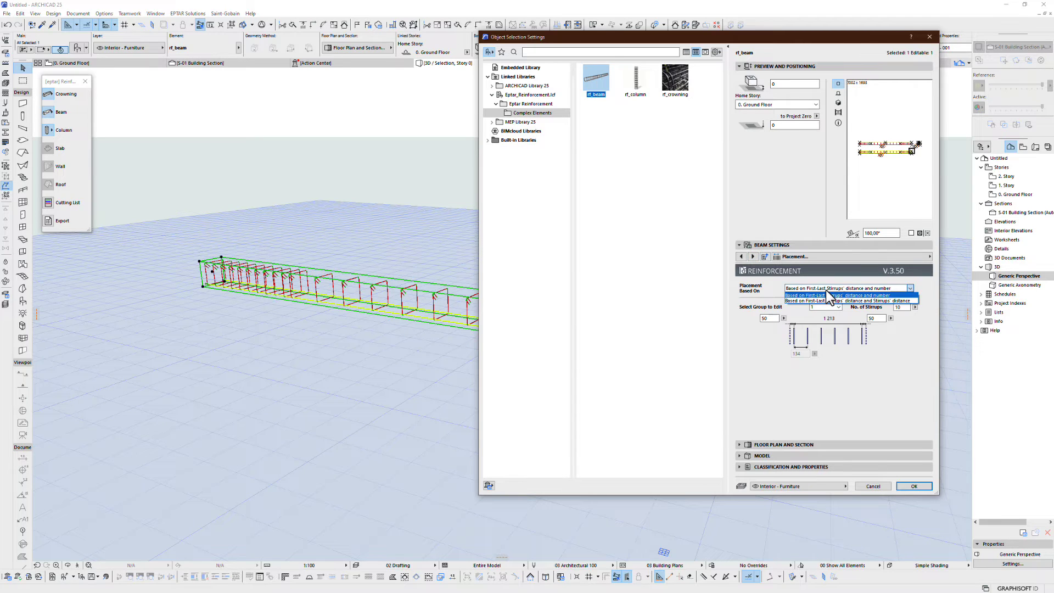
click(825, 289)
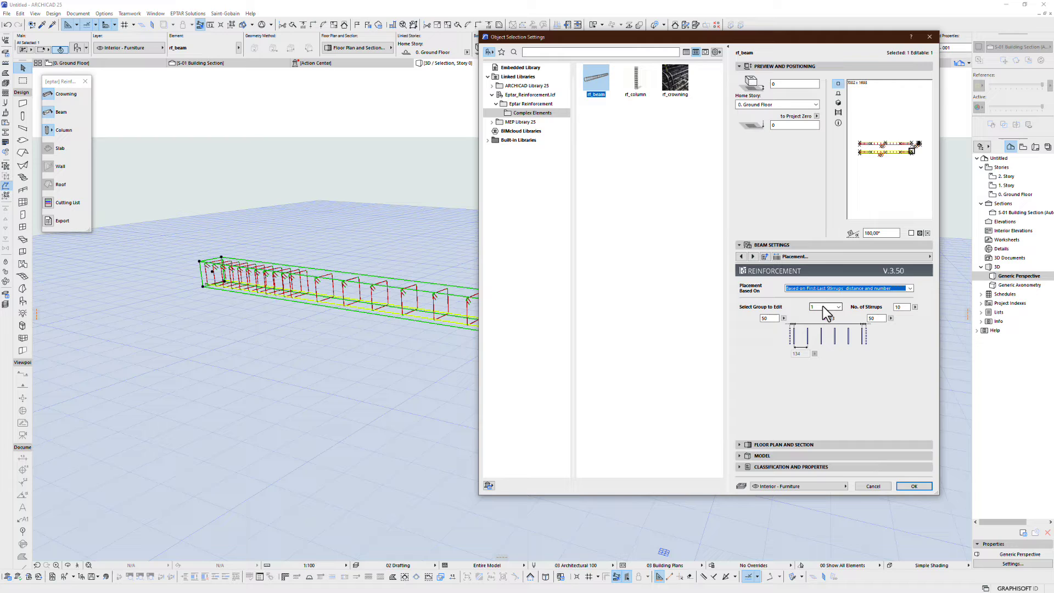
Set the number of rebar groups to 2, expand the parameters of rebar group 1, and apply the beam settings.
click(753, 256)
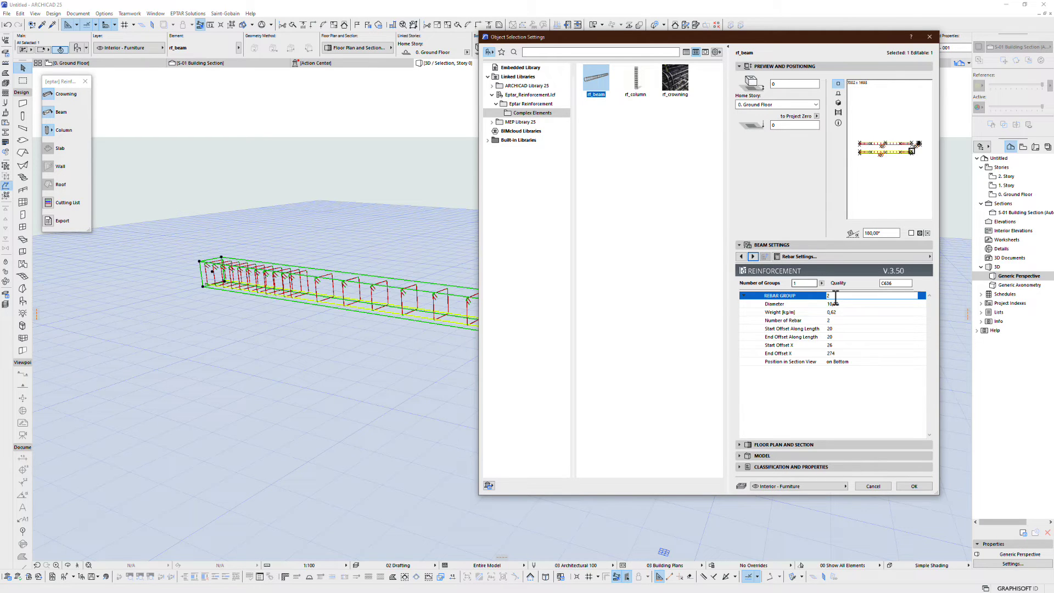
click(815, 282)
click(829, 400)
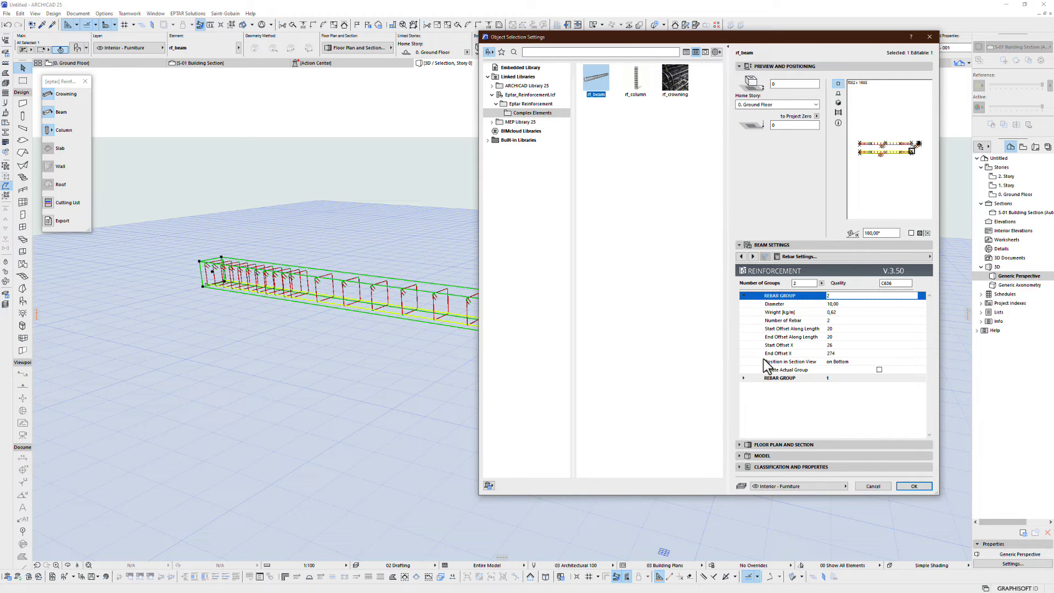
click(799, 380)
click(742, 378)
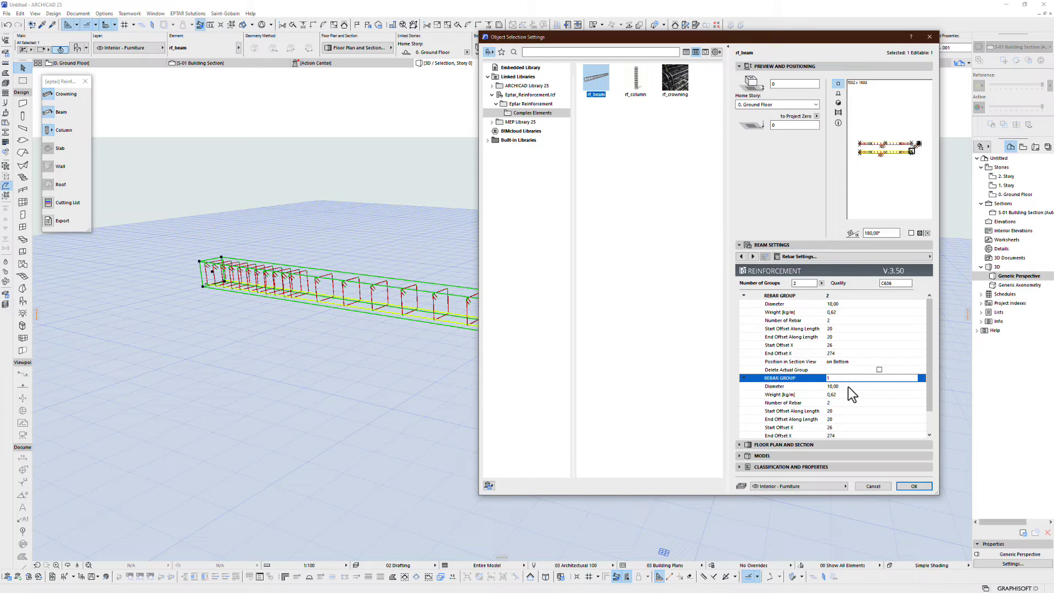
click(911, 486)
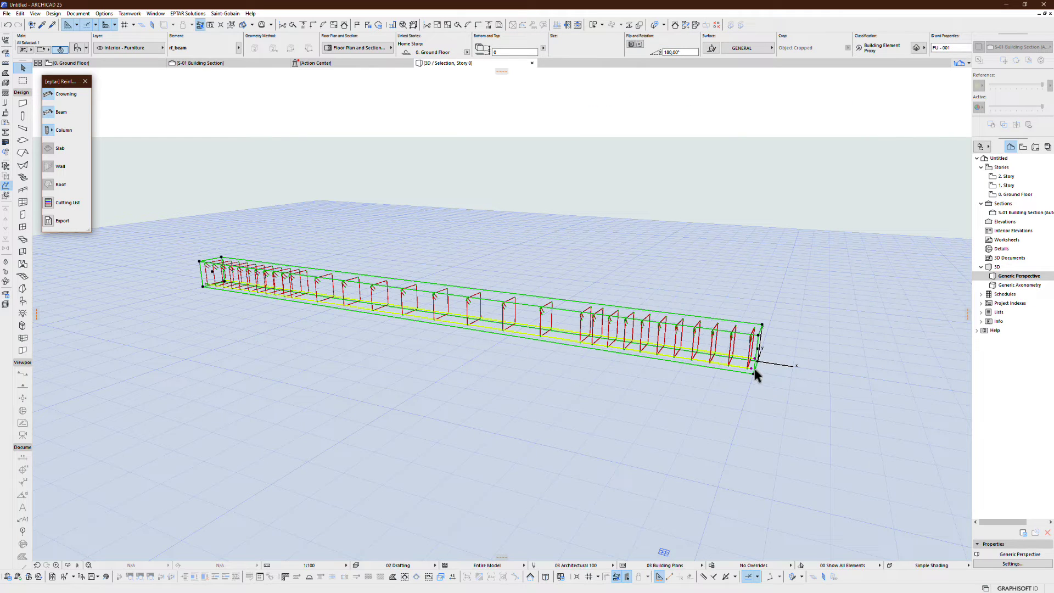
In the floor plan's cross-section view, move rebar group 2 inward to a start offset of about 50 and end offset of about 243.
key(F2)
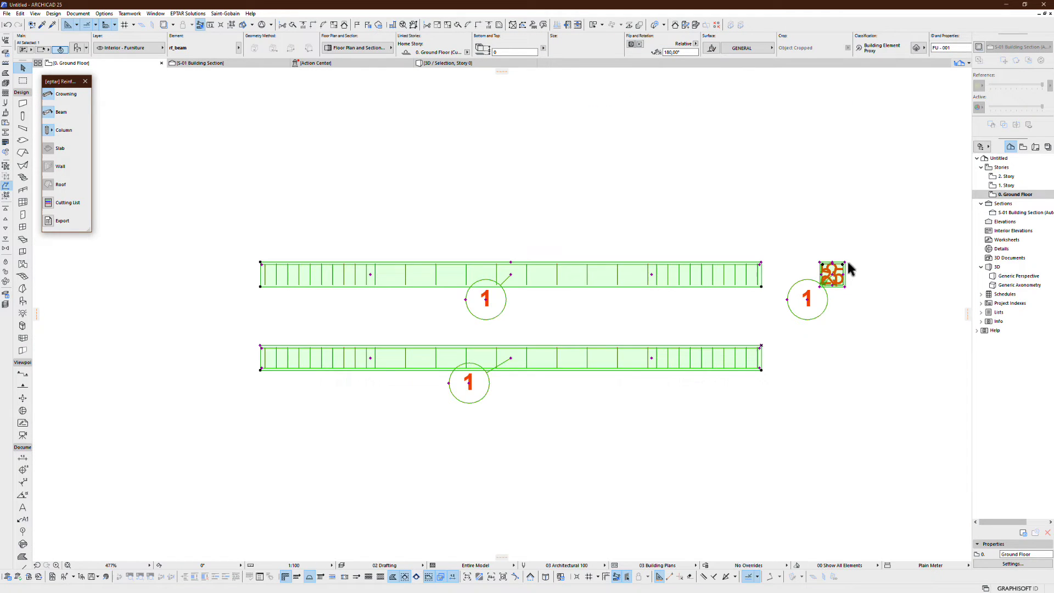
scroll(847, 264, up, 10)
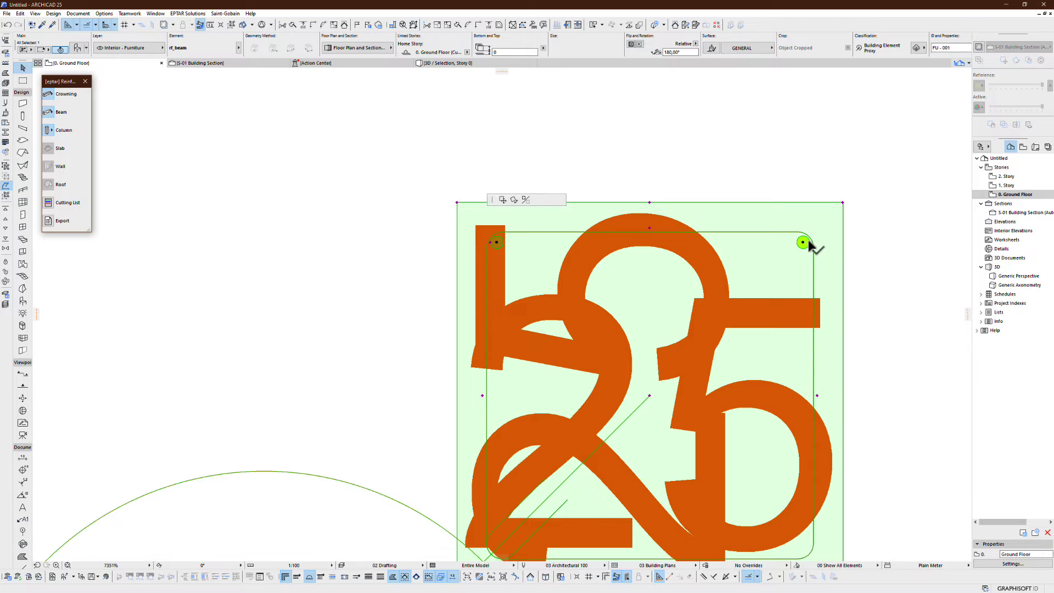
click(808, 242)
click(779, 242)
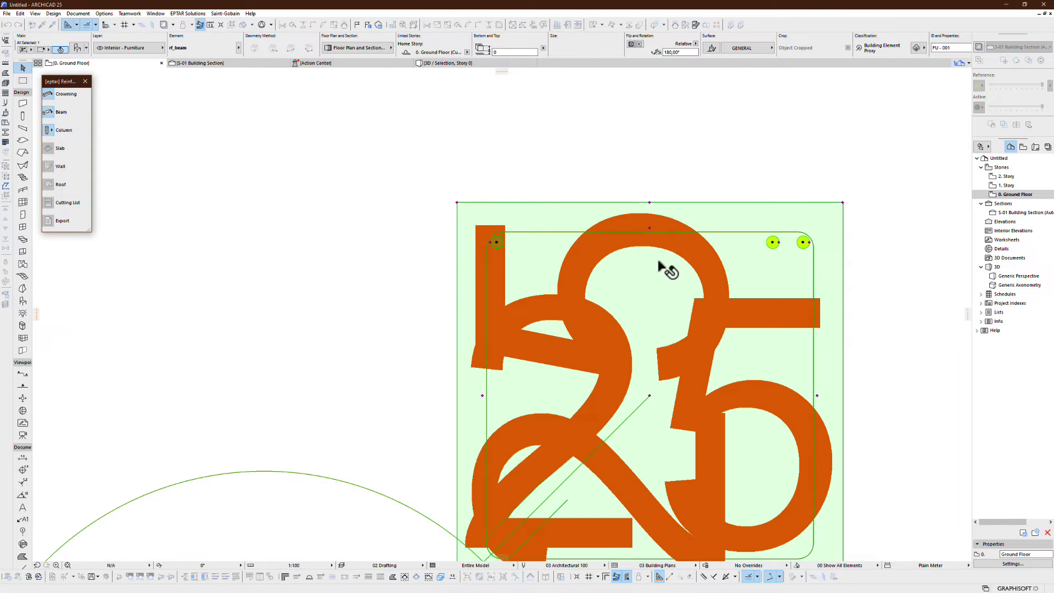
click(496, 242)
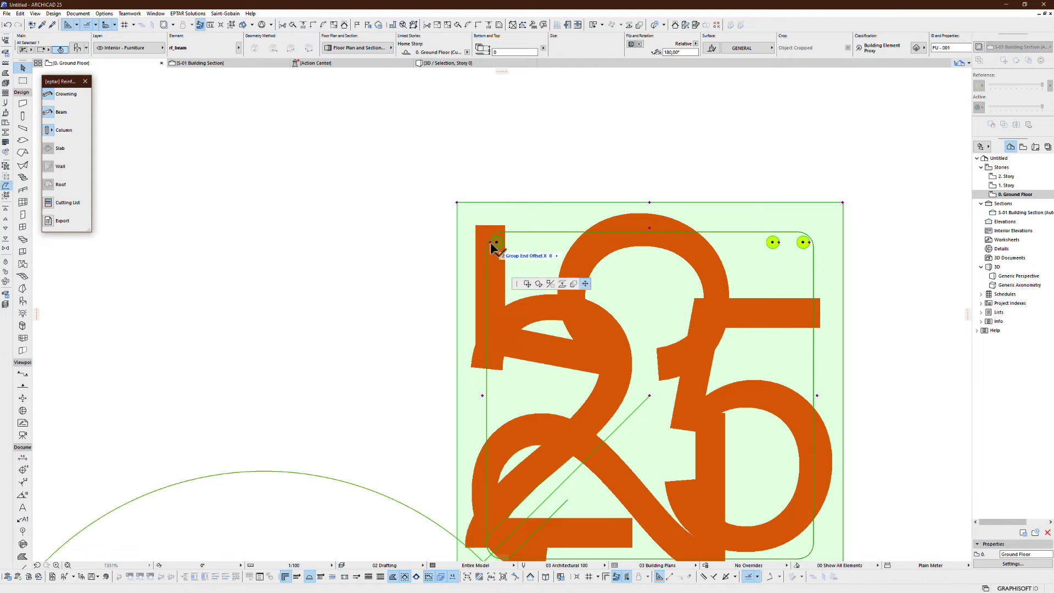
click(536, 242)
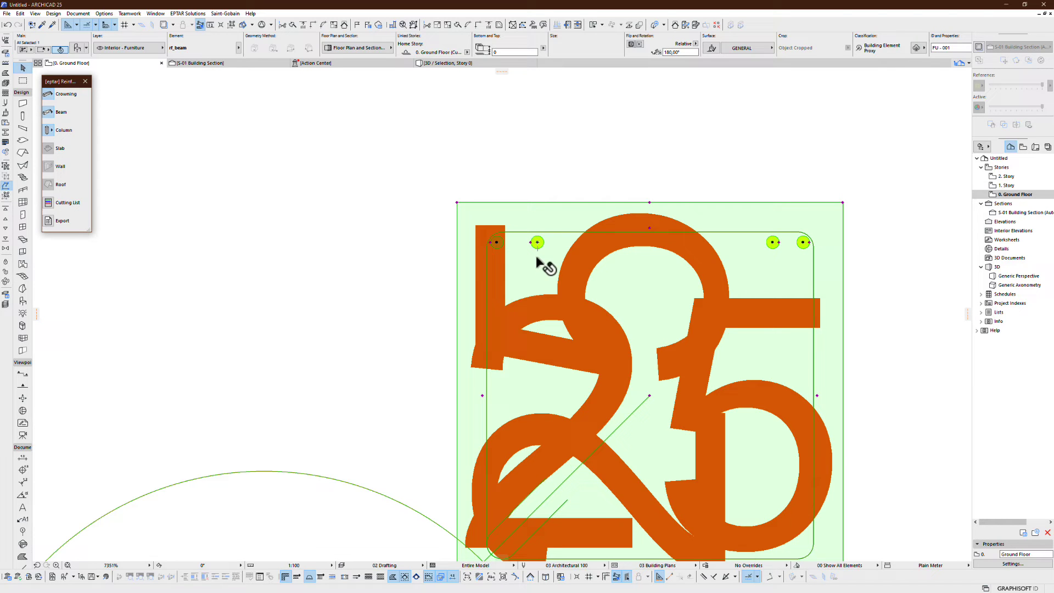
Set the bar diameter of rebar group 1 to 12 mm in the beam's rebar settings.
double_click(649, 306)
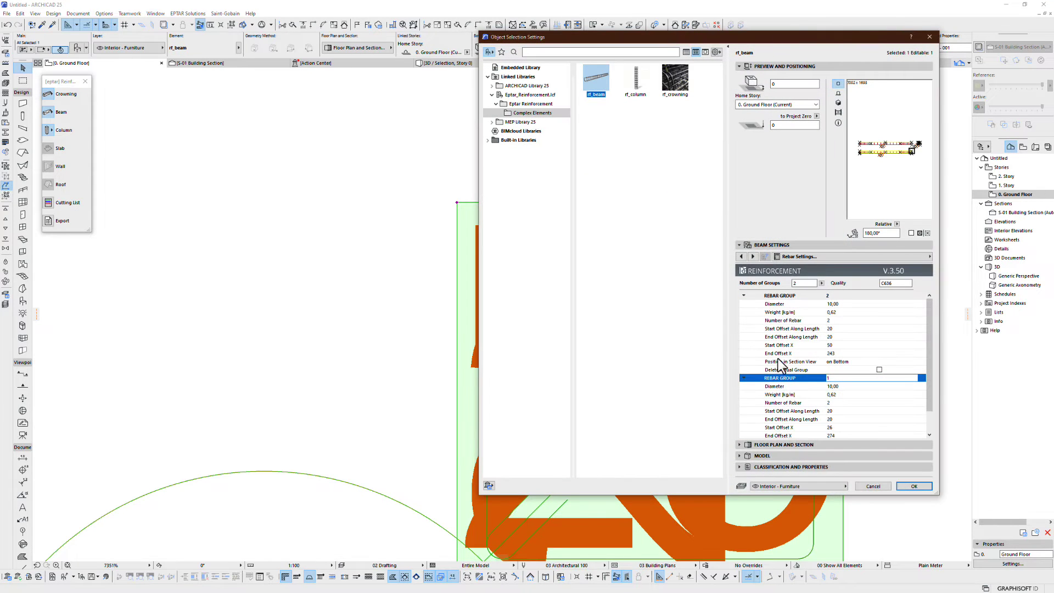
scroll(849, 390, down, 2)
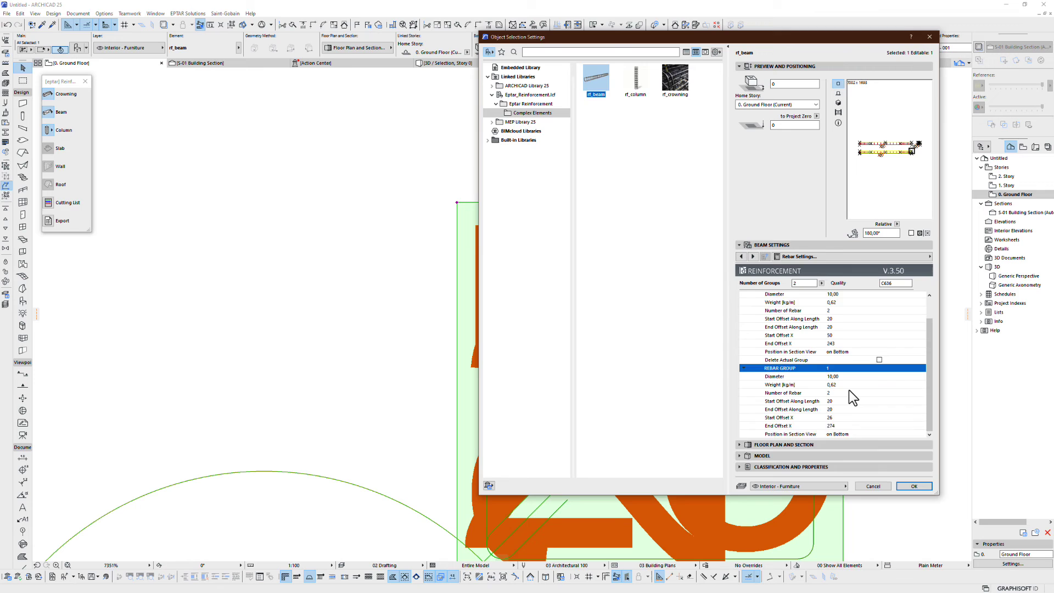
click(848, 362)
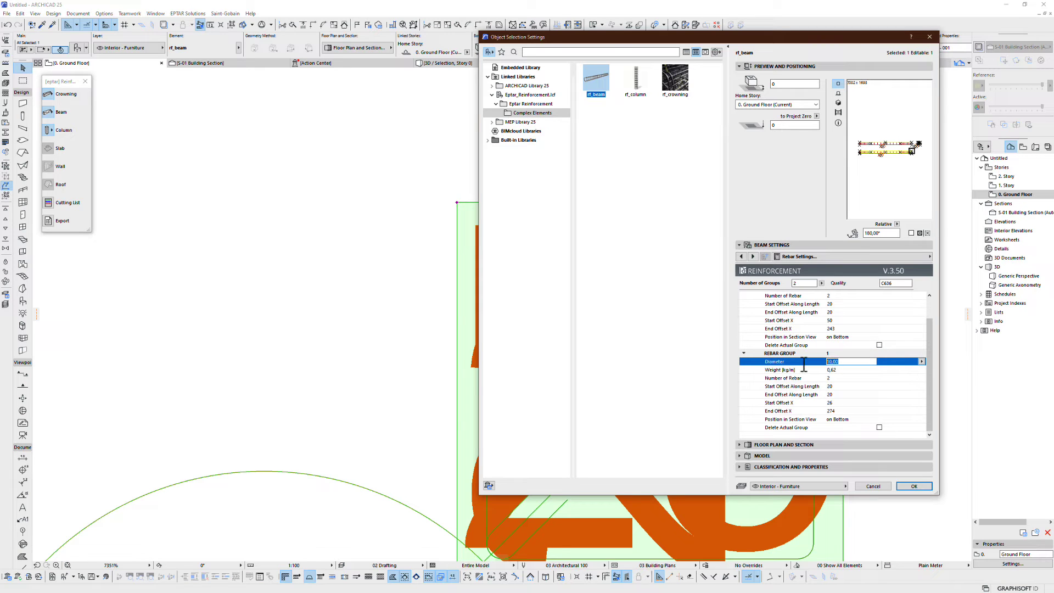
key(Return)
Set the number of rebar groups to 4, position one group 1 entry on Top in section view, and apply the settings.
click(806, 282)
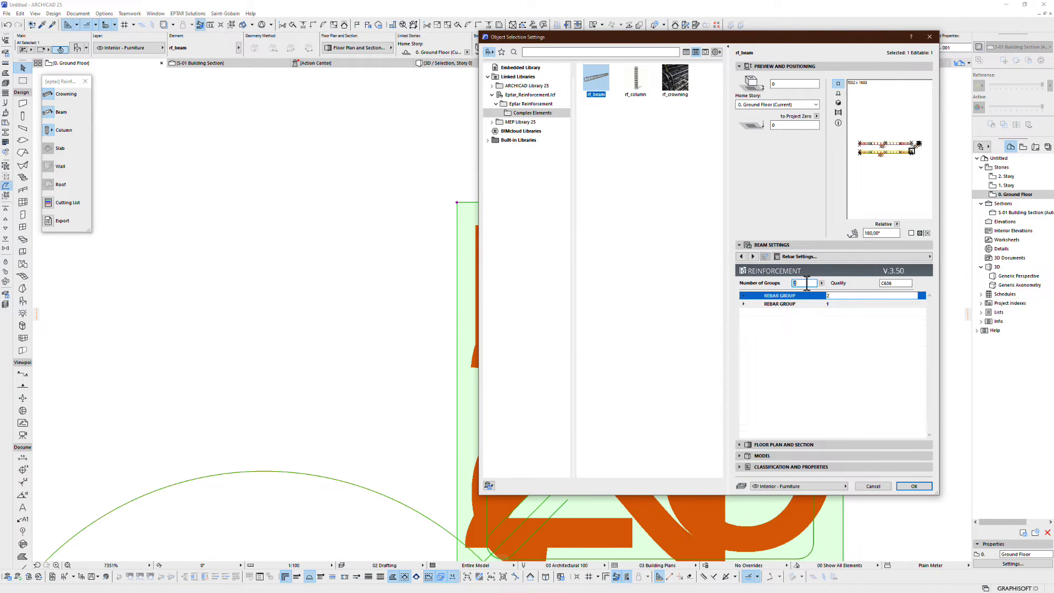
key(Return)
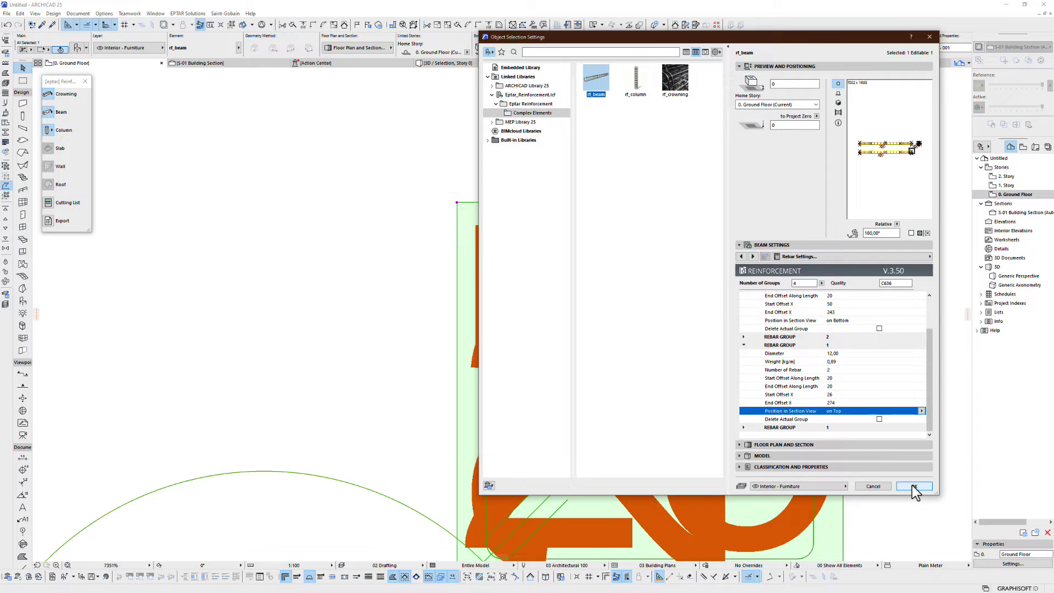
click(914, 486)
In the cross-section view, move the bottom group 2 bar nearest the corner inward by its start offset to align with the smaller top bar.
scroll(693, 370, down, 2)
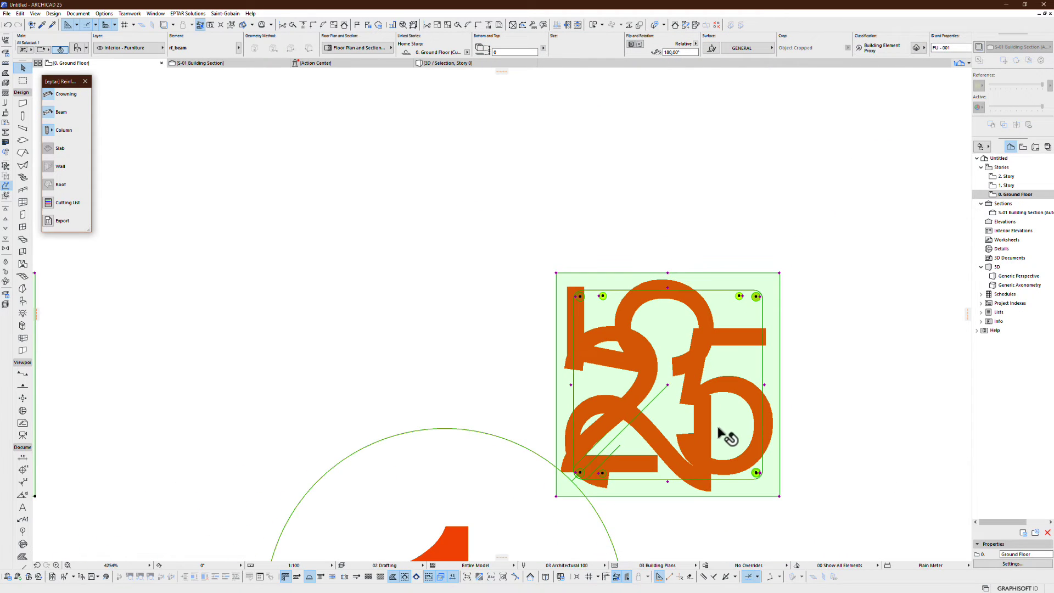
scroll(718, 432, up, 3)
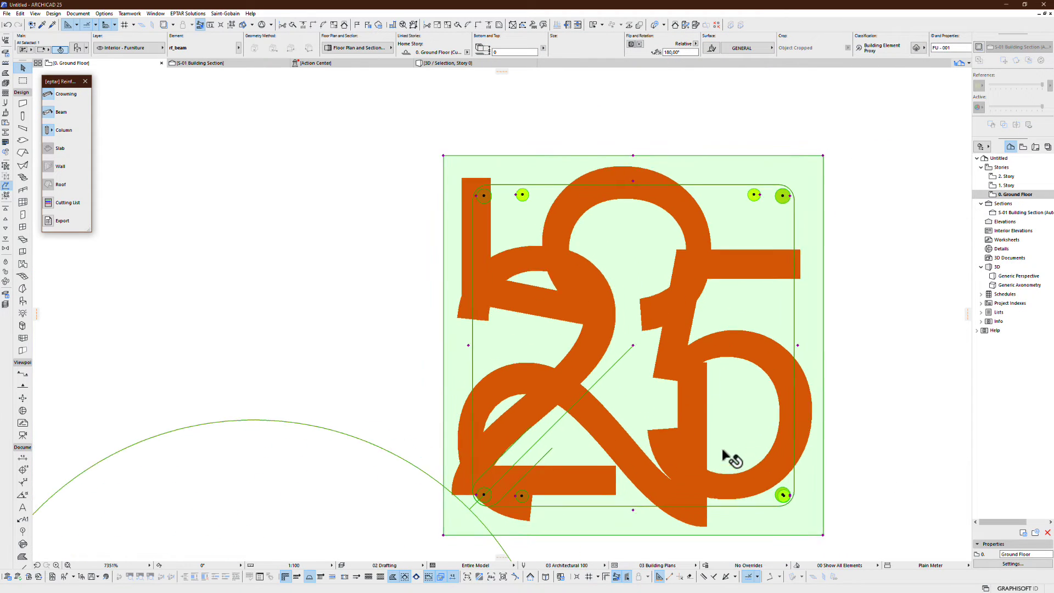
scroll(789, 496, up, 4)
click(794, 498)
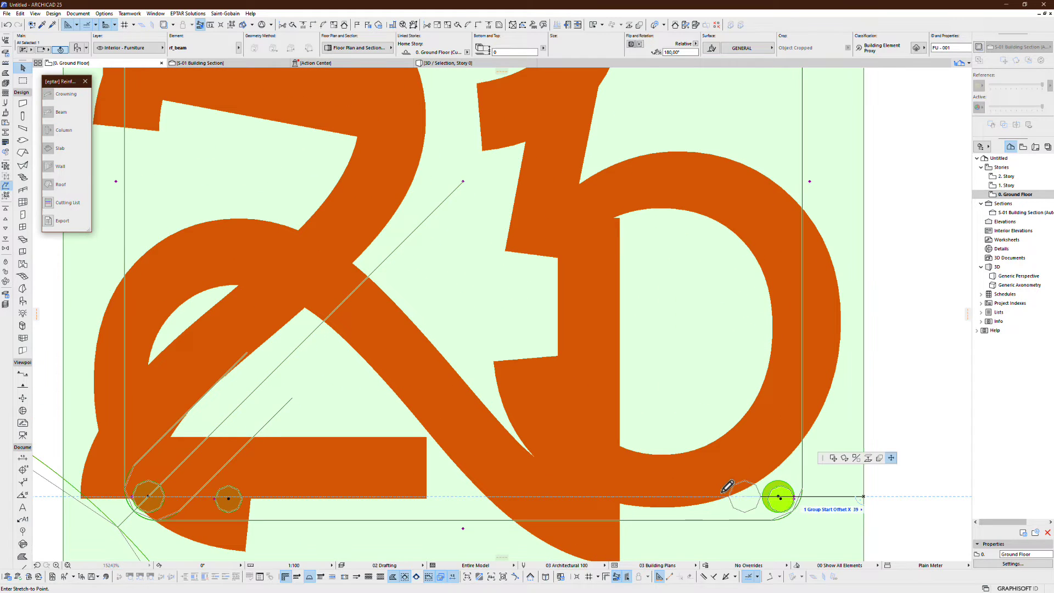
scroll(791, 494, down, 4)
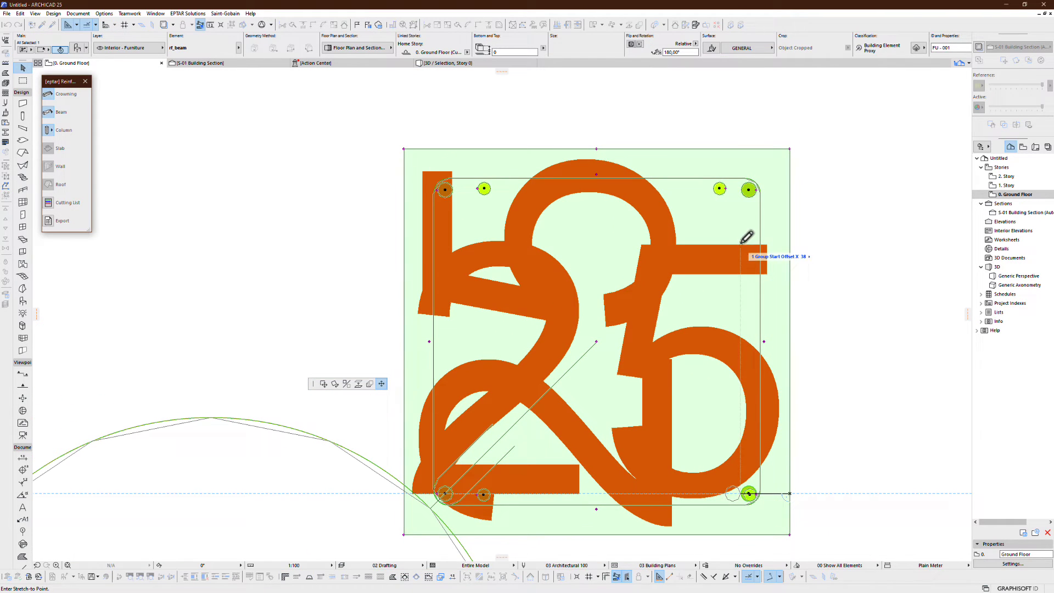
click(755, 494)
scroll(755, 493, up, 5)
scroll(763, 503, down, 2)
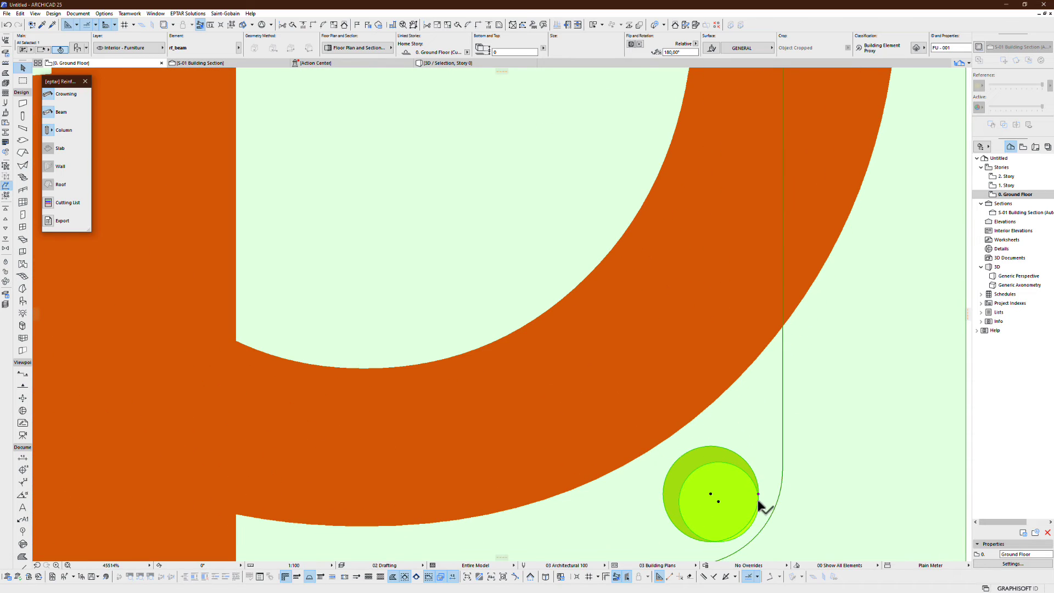
click(764, 502)
scroll(714, 488, down, 5)
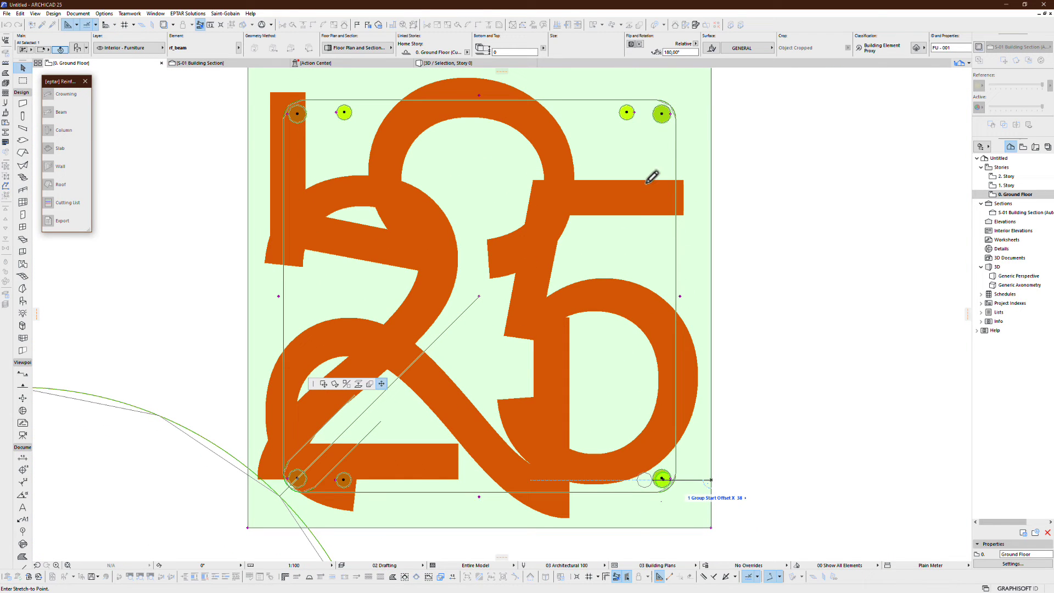
click(634, 108)
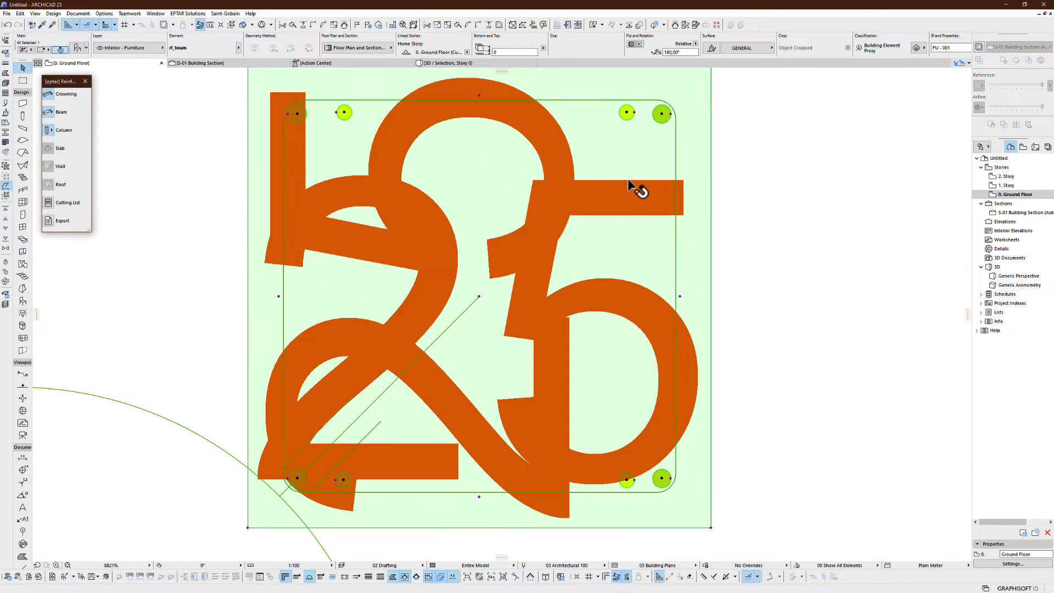
Show the beam in the 3D view, reopen its settings, collapse the rebar group entries and go to the Geometry settings.
key(Escape)
key(F3)
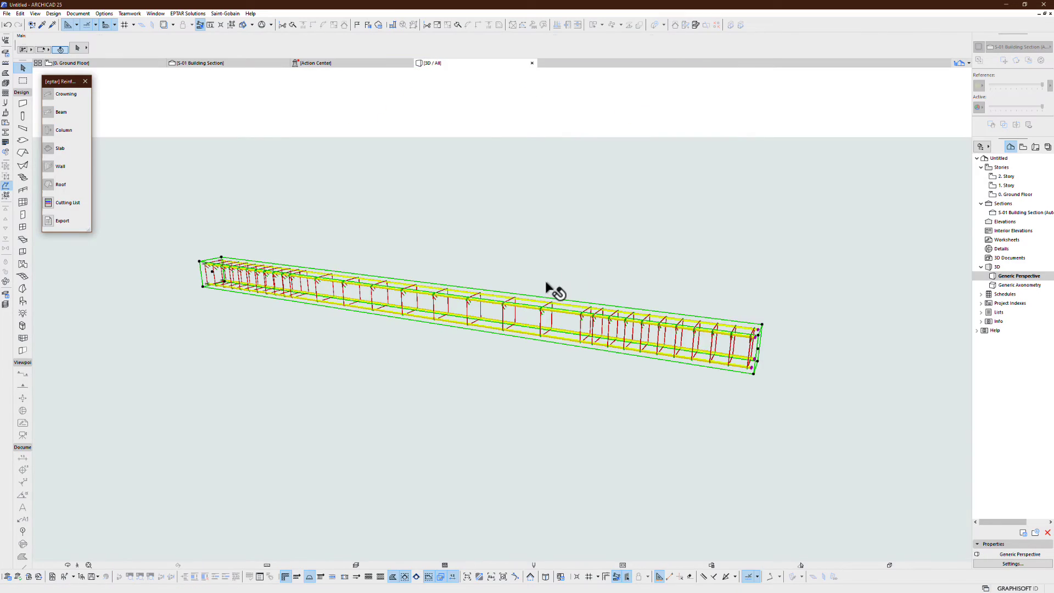
shift+middle_drag(687, 340, 511, 347)
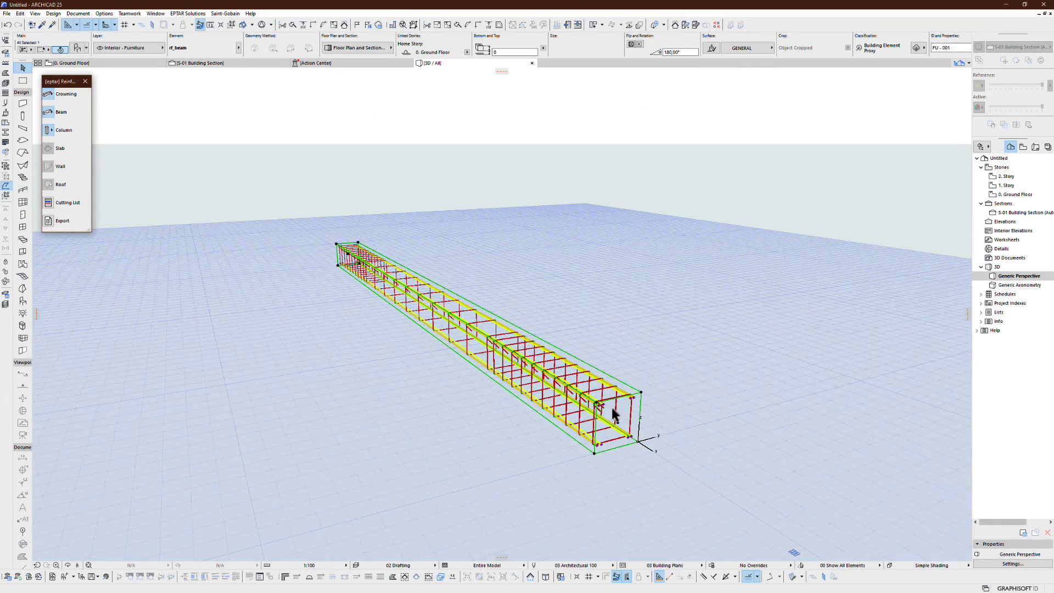
shift+middle_drag(612, 409, 584, 378)
key(ctrl+t)
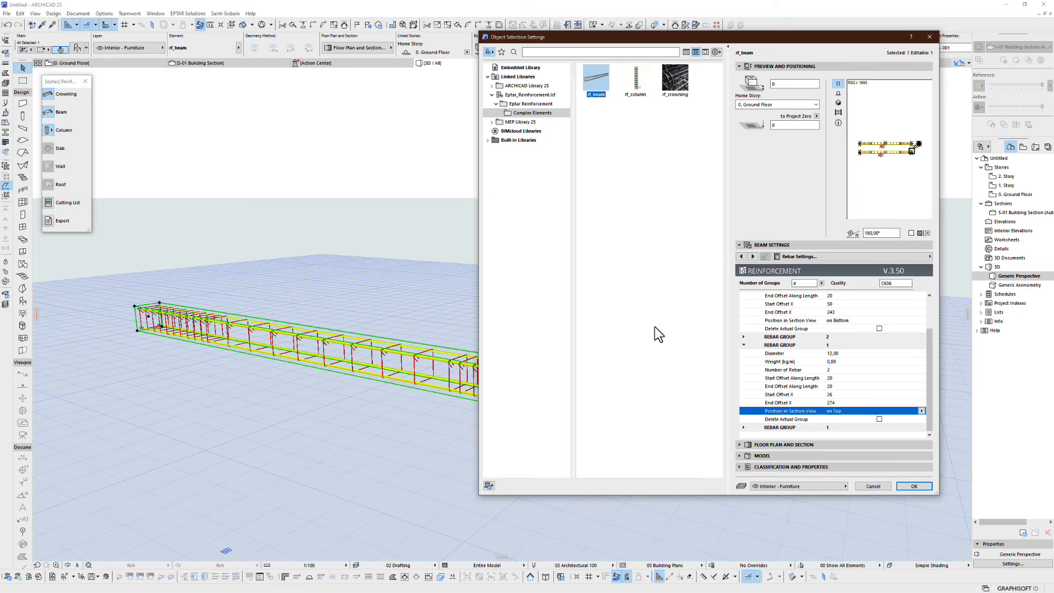
click(744, 346)
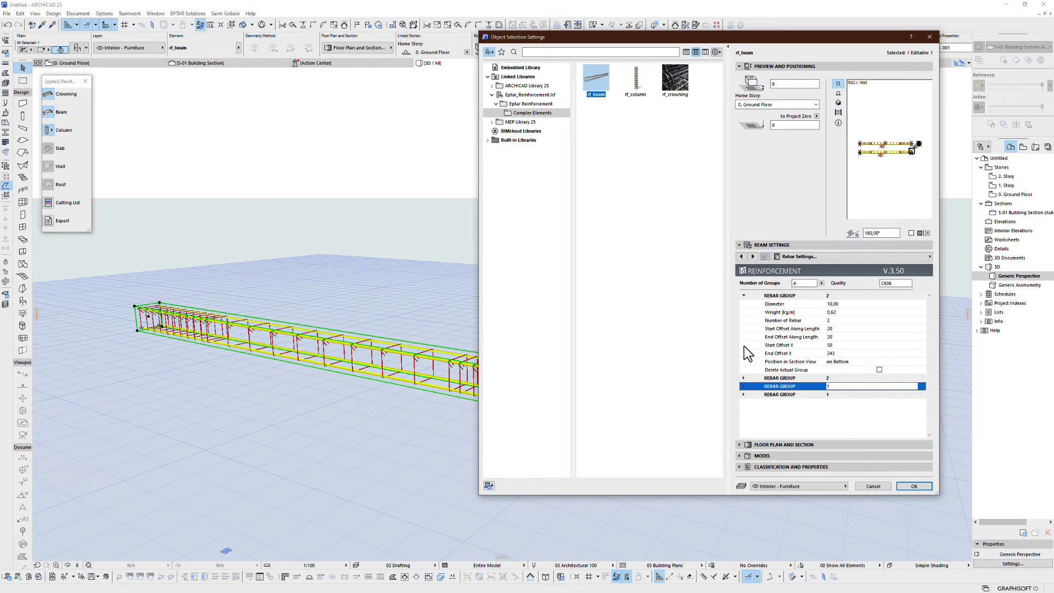
click(743, 295)
click(754, 256)
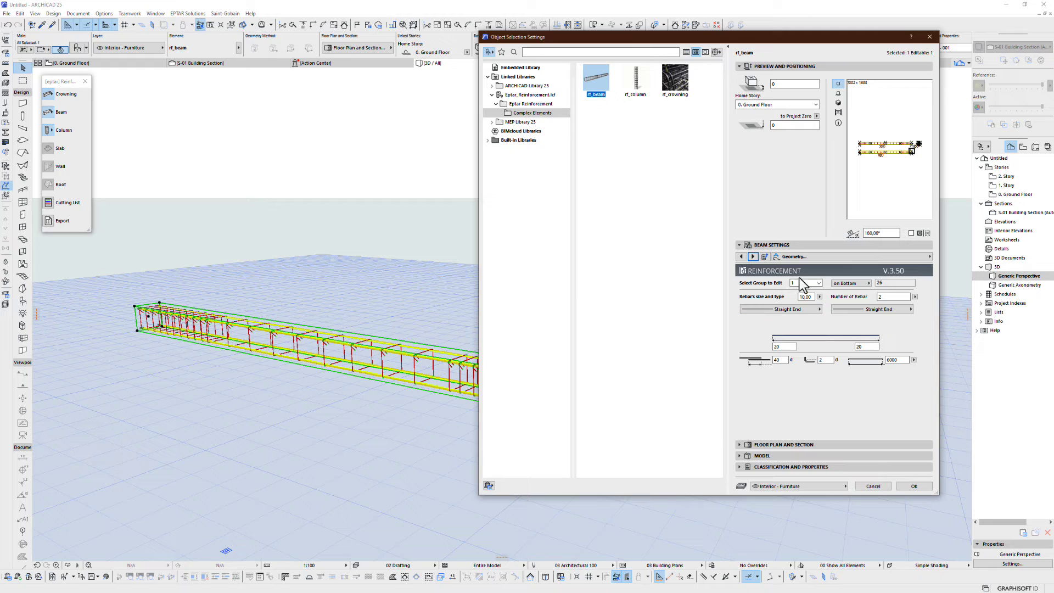
Set both ends of rebar group 1 to Once Bent End and apply the beam settings.
click(803, 283)
click(801, 283)
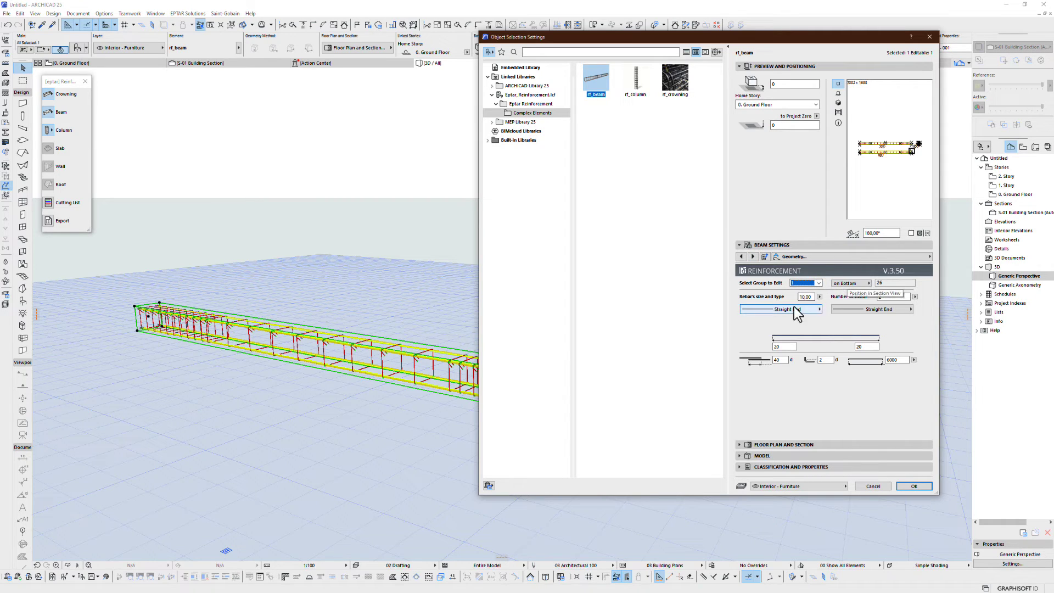
click(791, 313)
click(842, 319)
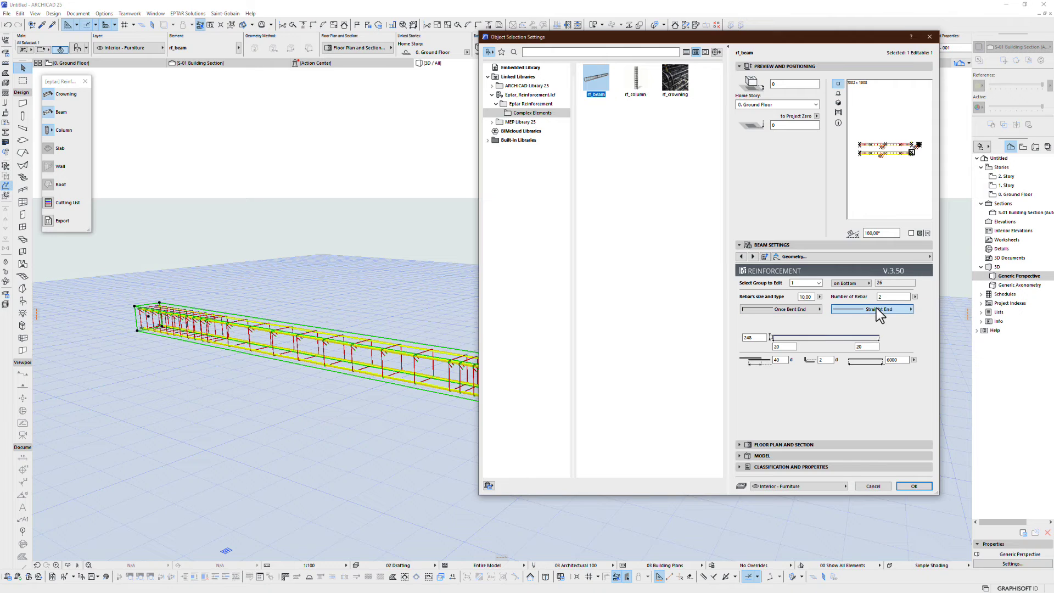
click(873, 309)
click(922, 319)
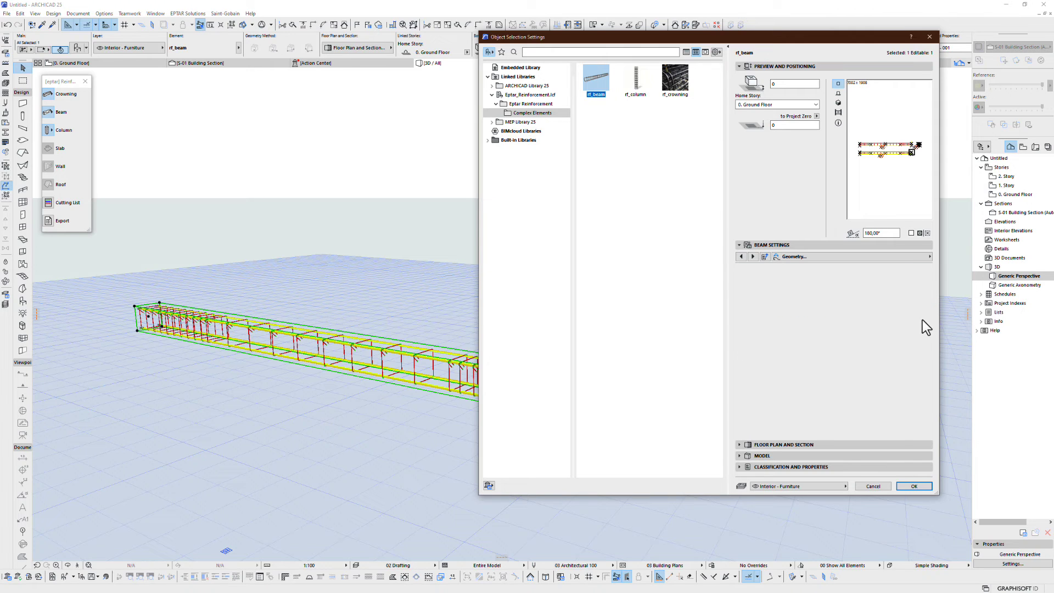
click(909, 486)
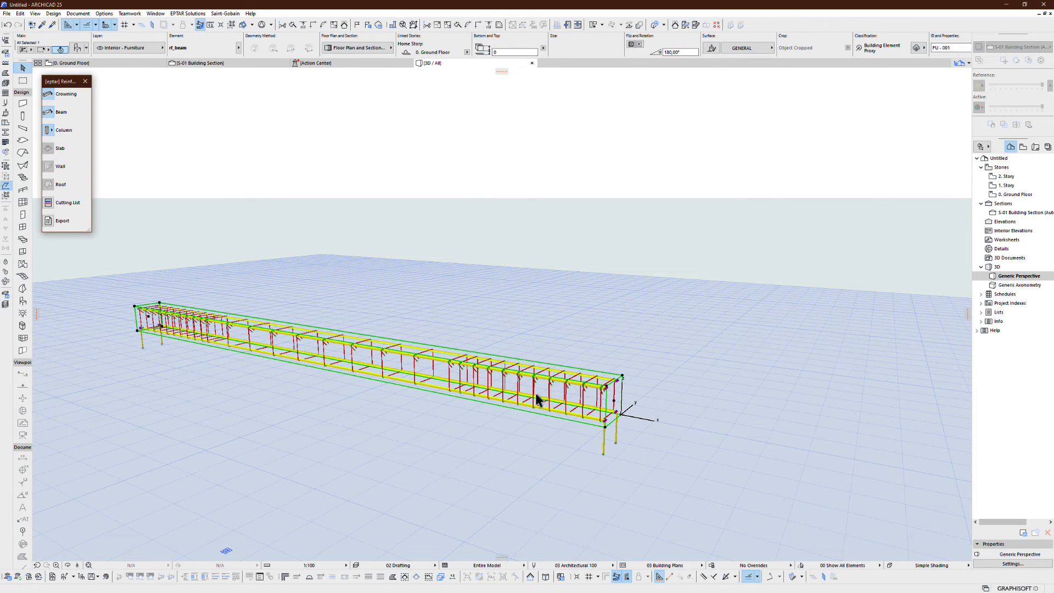
In 3D, shorten the hook height of the bent bars at the near end of the beam to about 7 cm.
middle_drag(536, 395, 576, 391)
scroll(712, 416, up, 1)
click(708, 415)
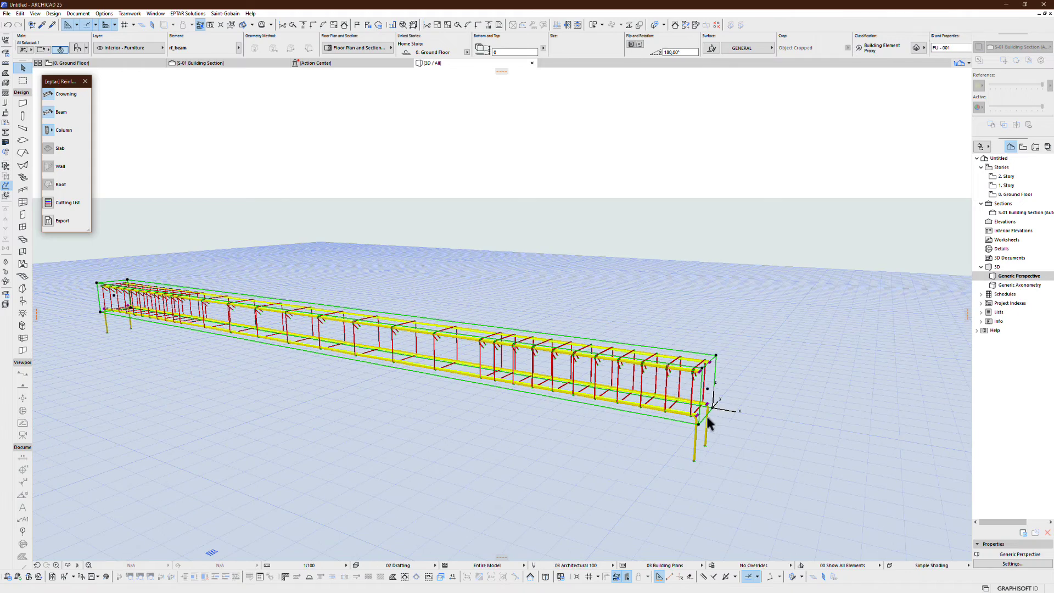
scroll(707, 415, up, 5)
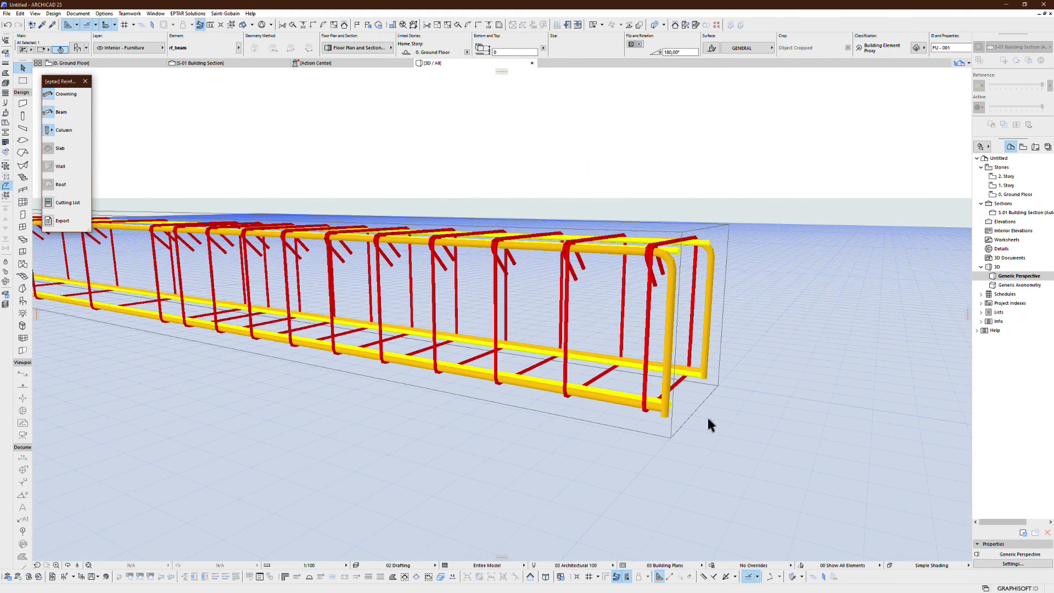
click(663, 413)
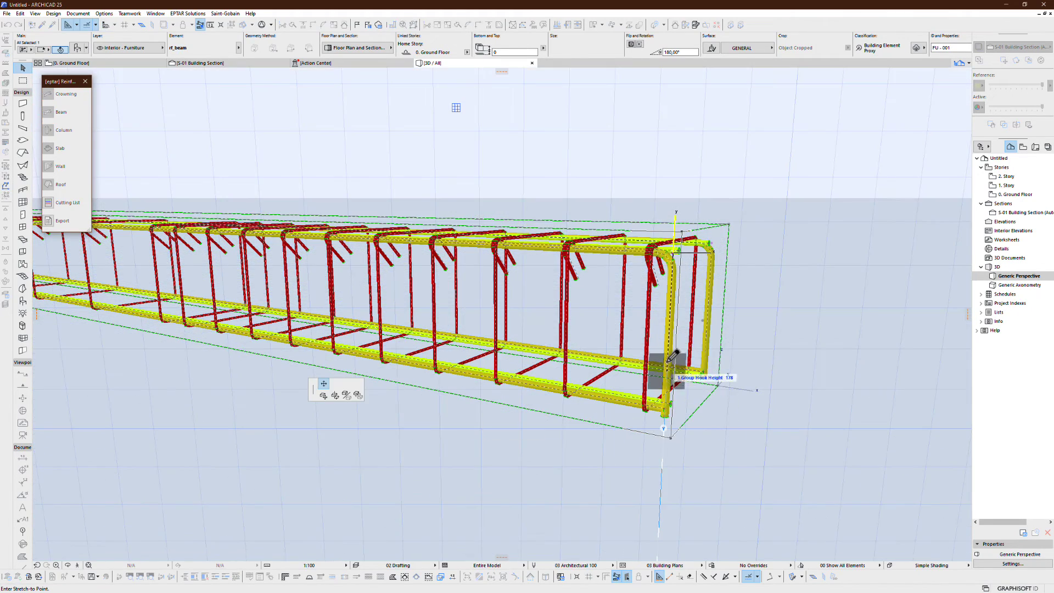
click(678, 311)
scroll(708, 318, down, 5)
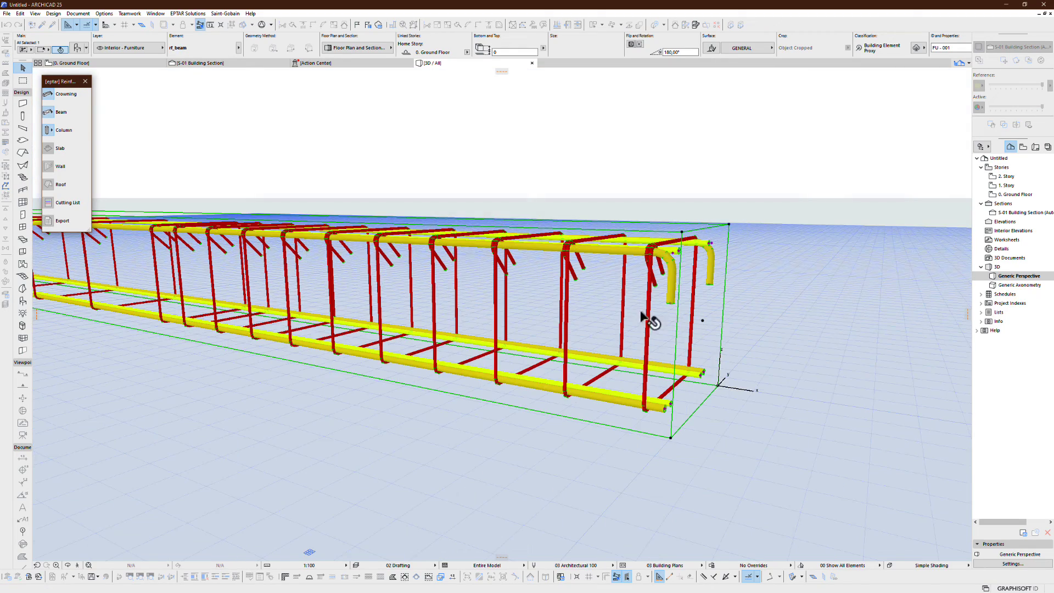
Shorten the hook height of the bent bars at the far end of the beam to about 5 cm.
shift+middle_drag(422, 296, 538, 305)
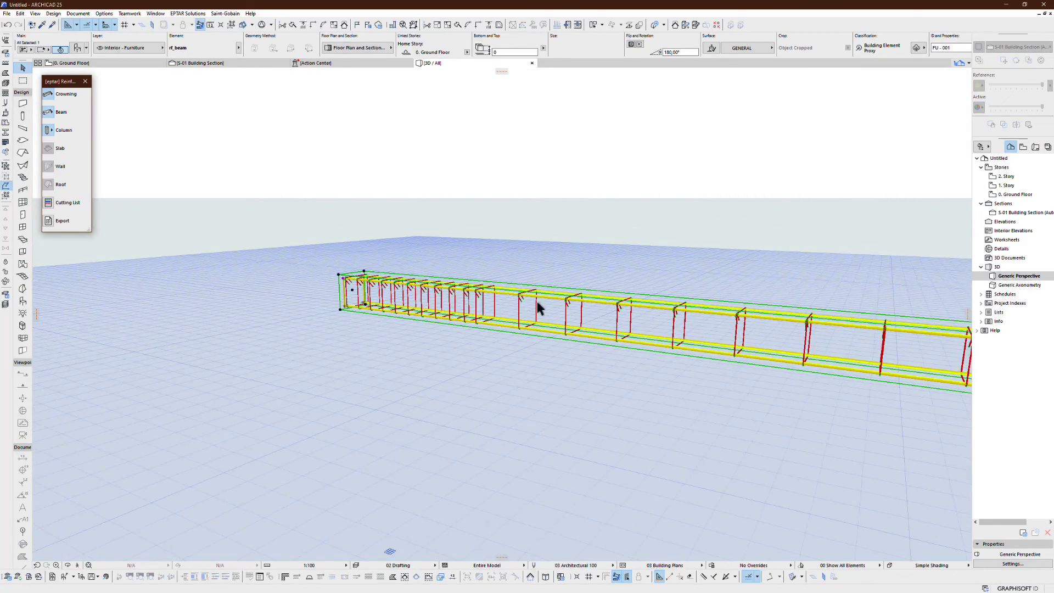
scroll(341, 324, up, 3)
click(353, 308)
click(349, 303)
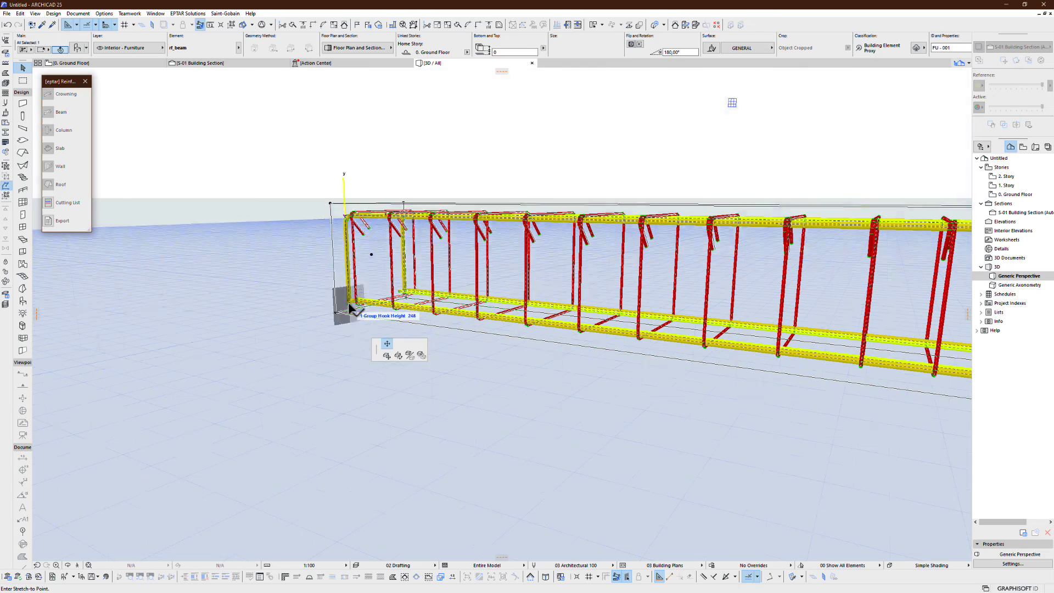
click(346, 233)
scroll(460, 228, down, 5)
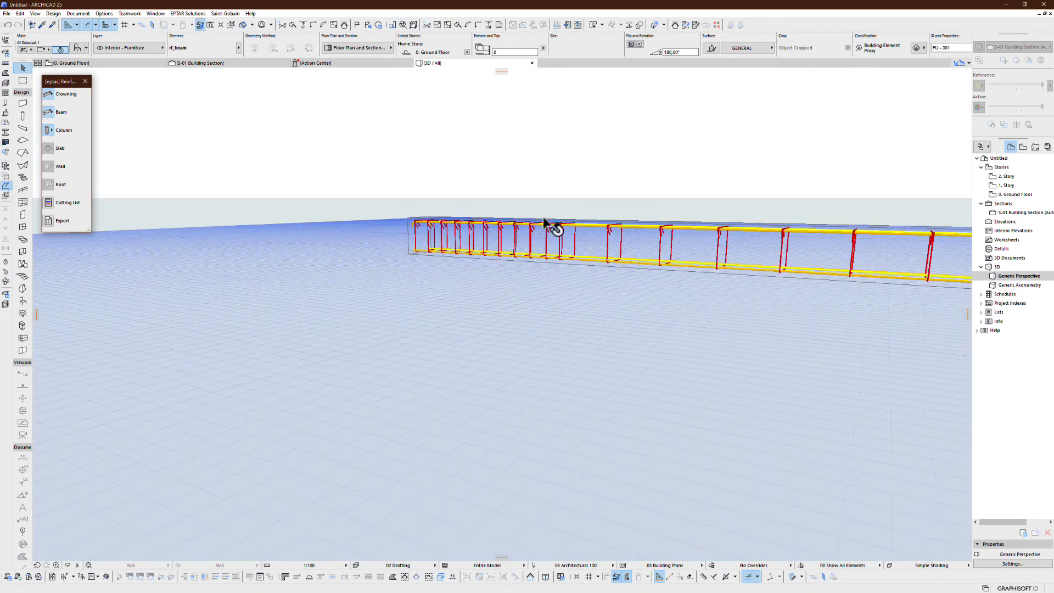
shift+middle_drag(807, 265, 736, 285)
middle_drag(790, 272, 616, 334)
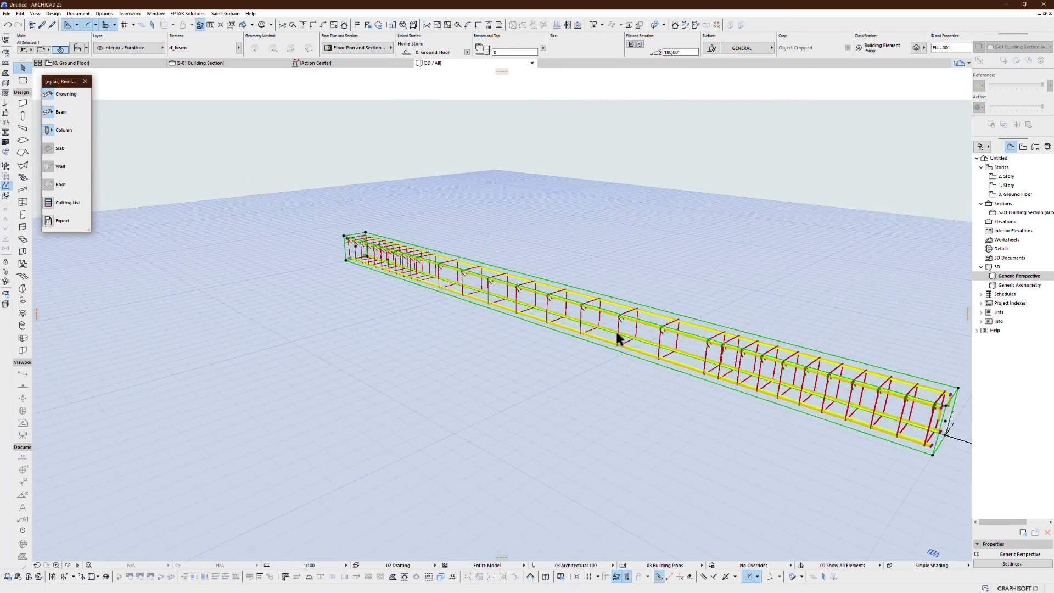
Return to the floor plan, select all reinforcement elements and place a Cutting List near the beam views.
key(F2)
scroll(600, 332, down, 15)
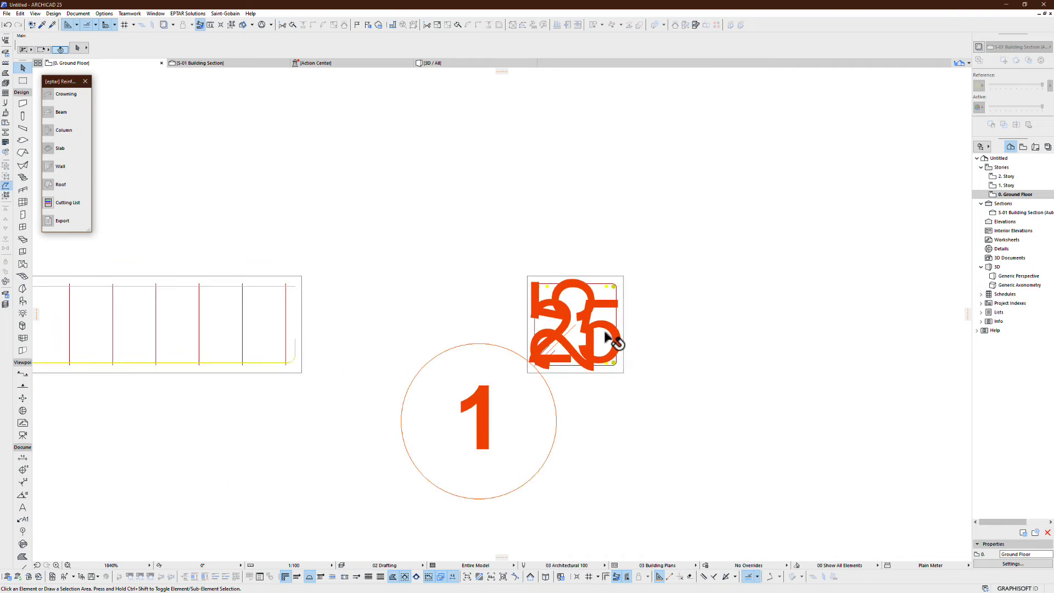
key(ctrl+a)
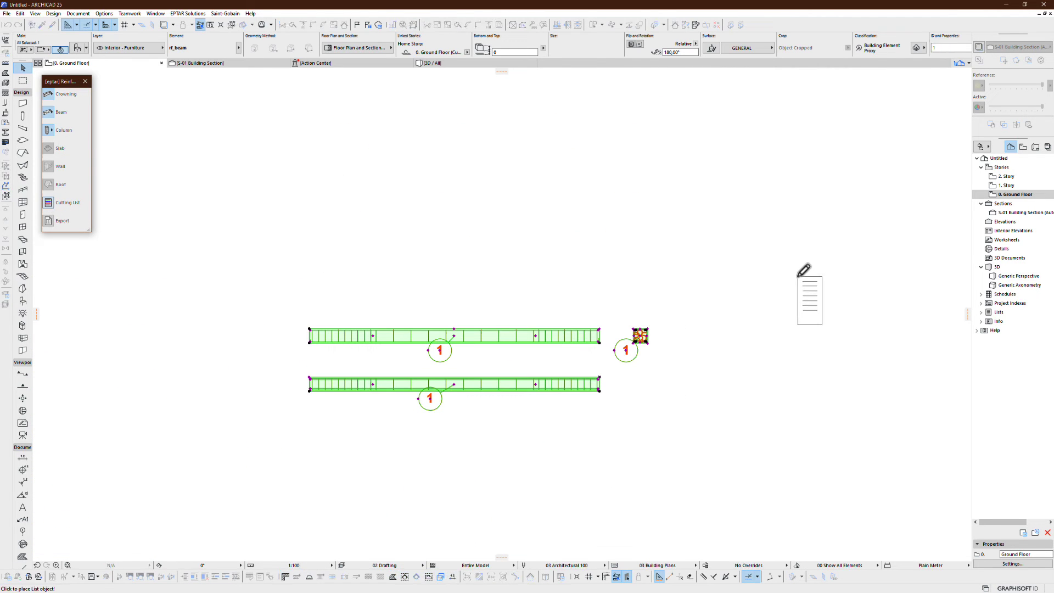
middle_drag(805, 278, 768, 357)
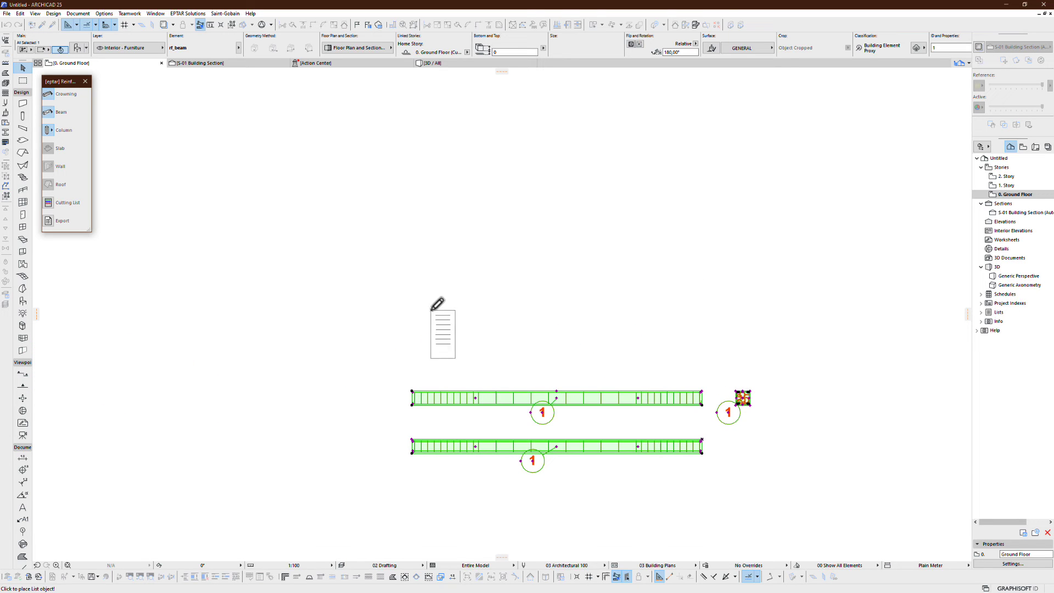
click(421, 284)
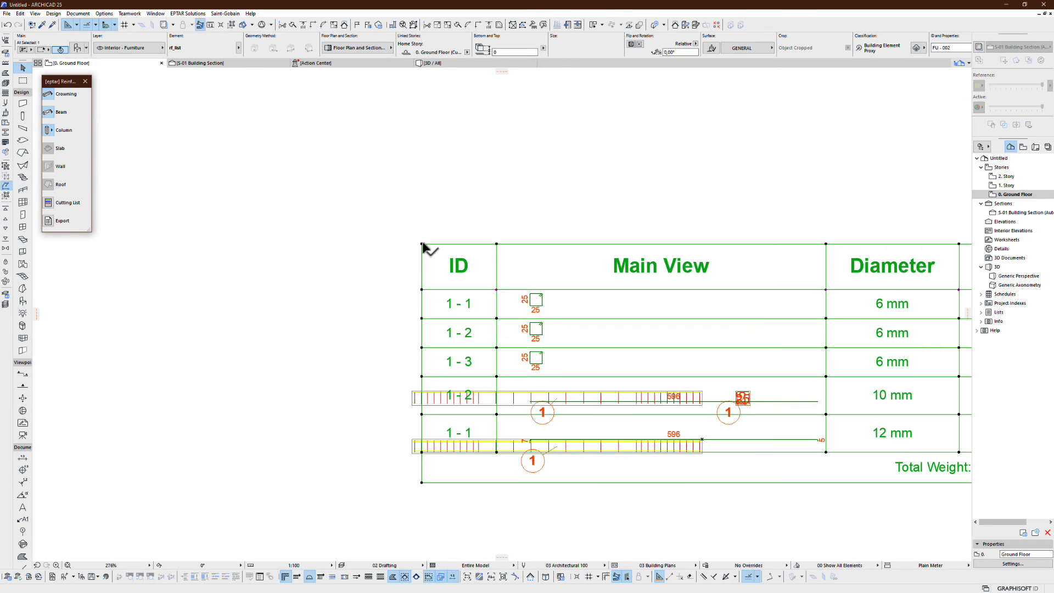
Move the cutting list table clear above the beam views and deselect it, showing all of its columns.
drag(421, 242, 294, 133)
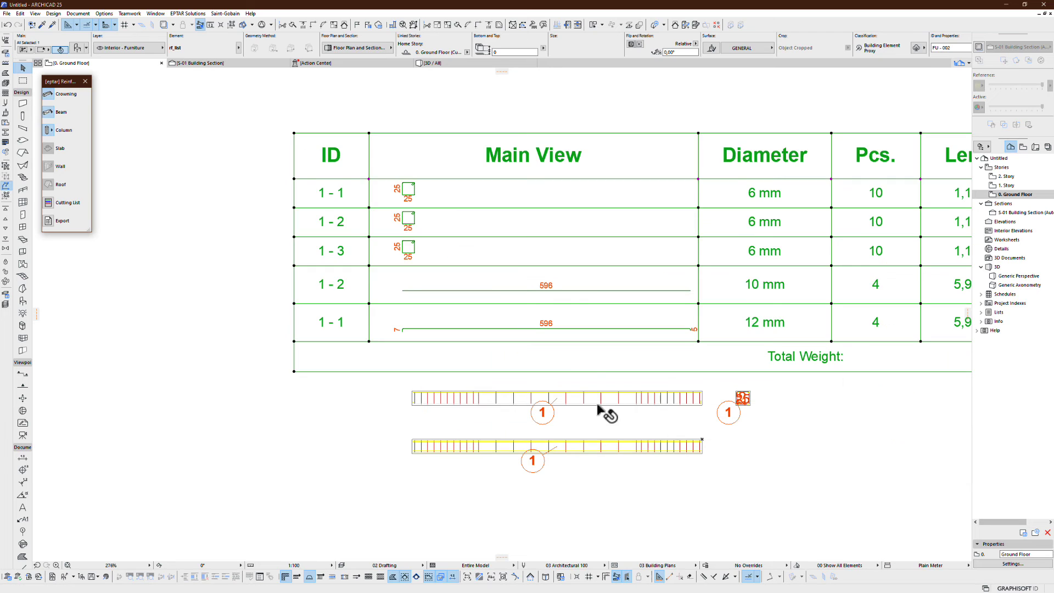
click(796, 427)
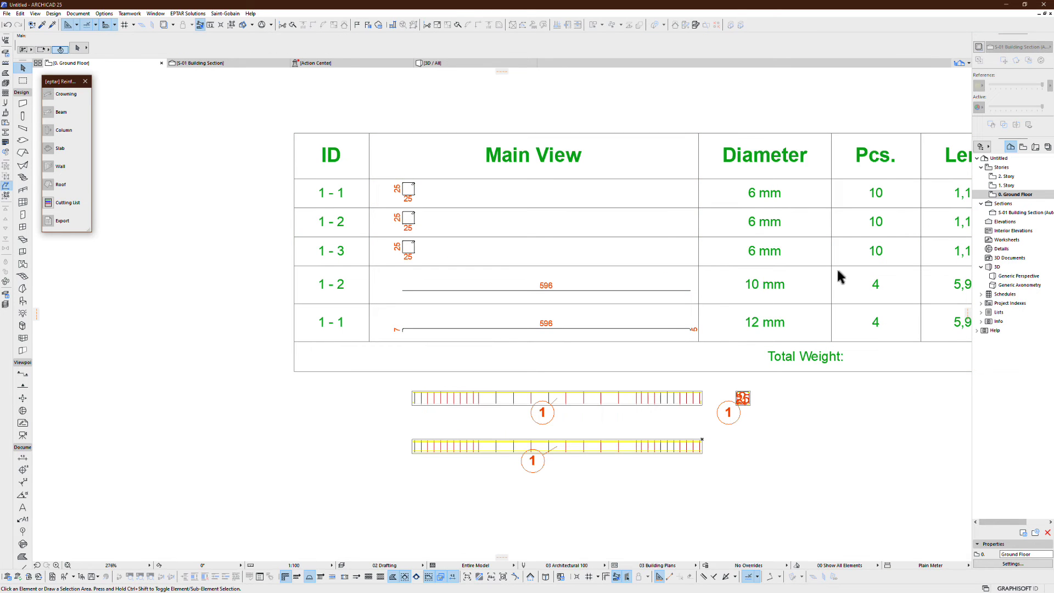
scroll(837, 275, down, 3)
middle_drag(880, 265, 577, 268)
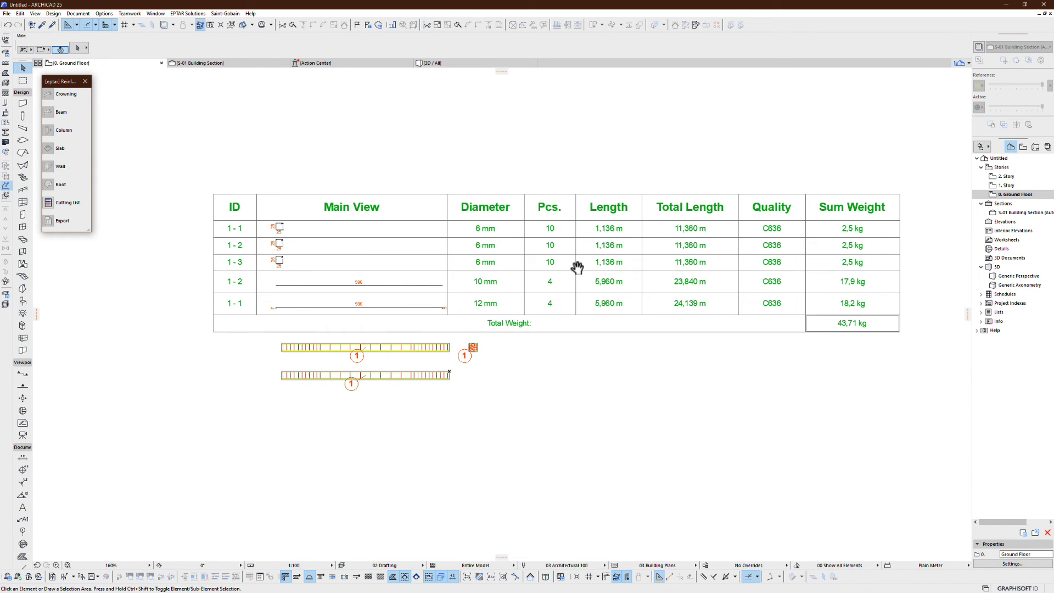